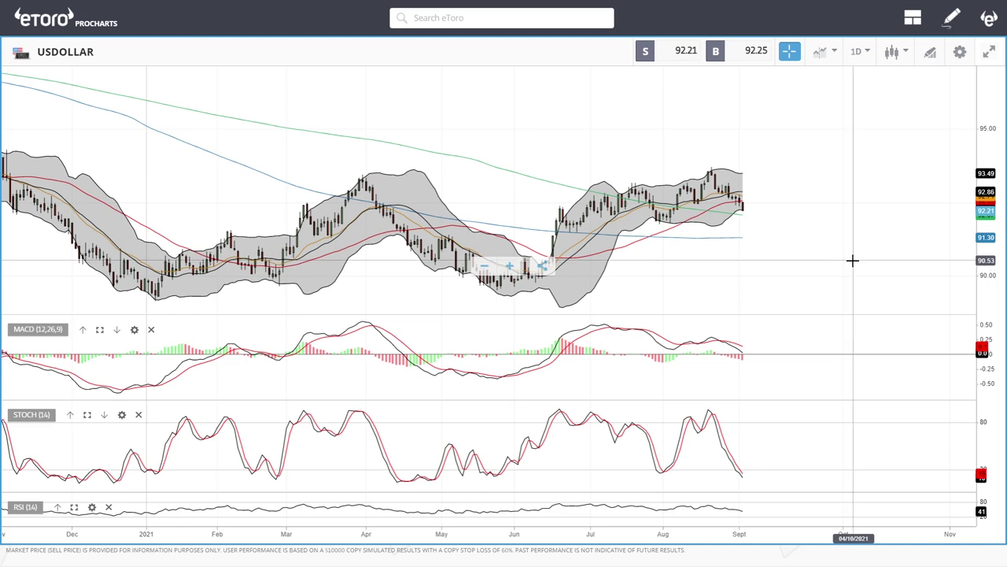
Open the OIL daily chart from the market search results.
scroll(853, 253, up, 4)
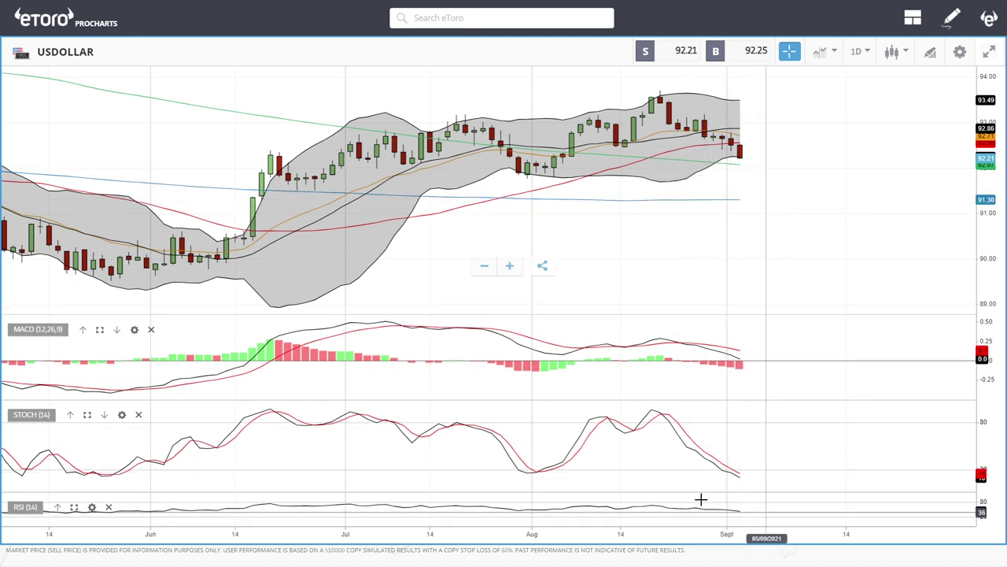
scroll(825, 211, down, 5)
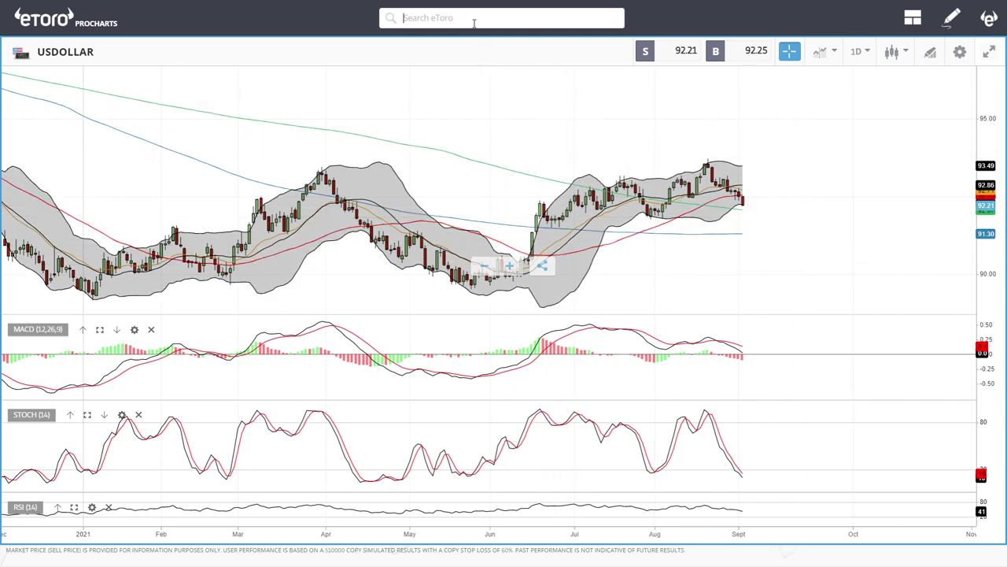
text(l)
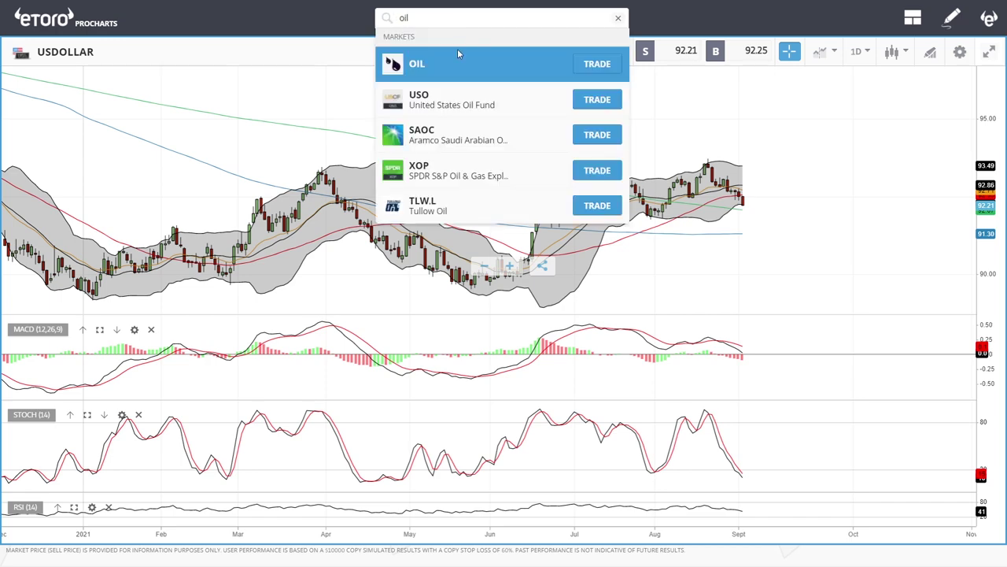
click(453, 66)
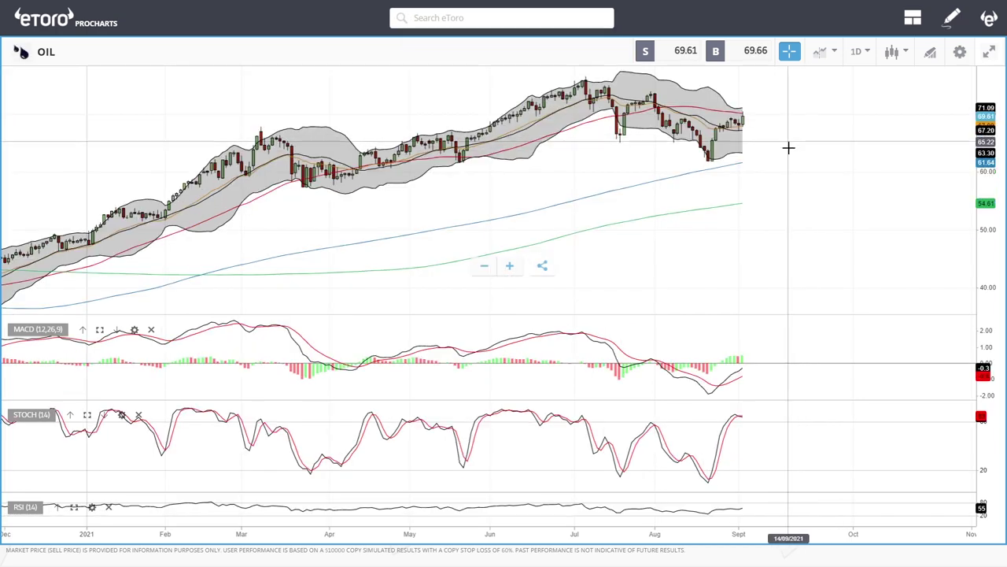
Draw a descending trend line across the OIL chart's July highs.
scroll(787, 157, up, 5)
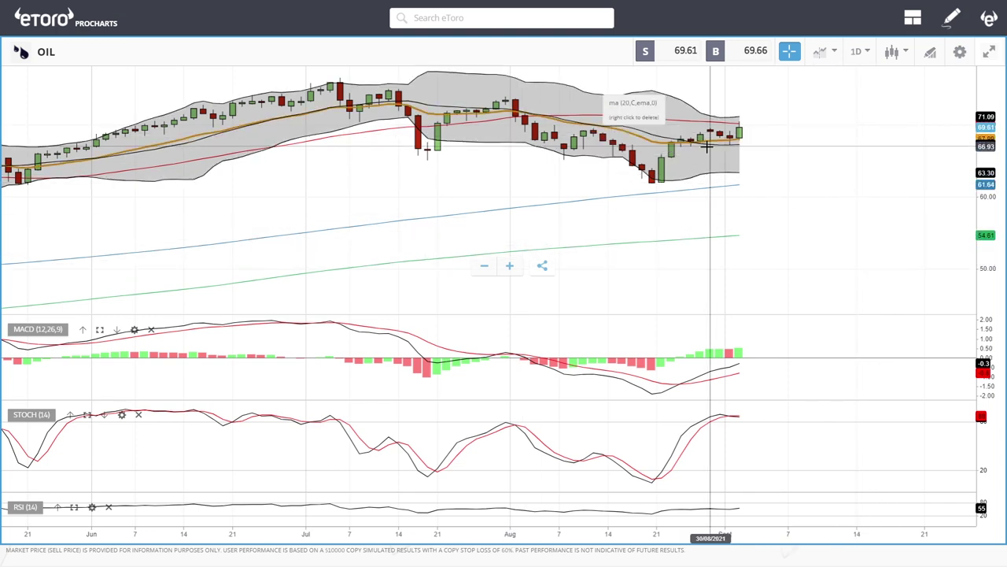
scroll(707, 146, down, 3)
click(931, 54)
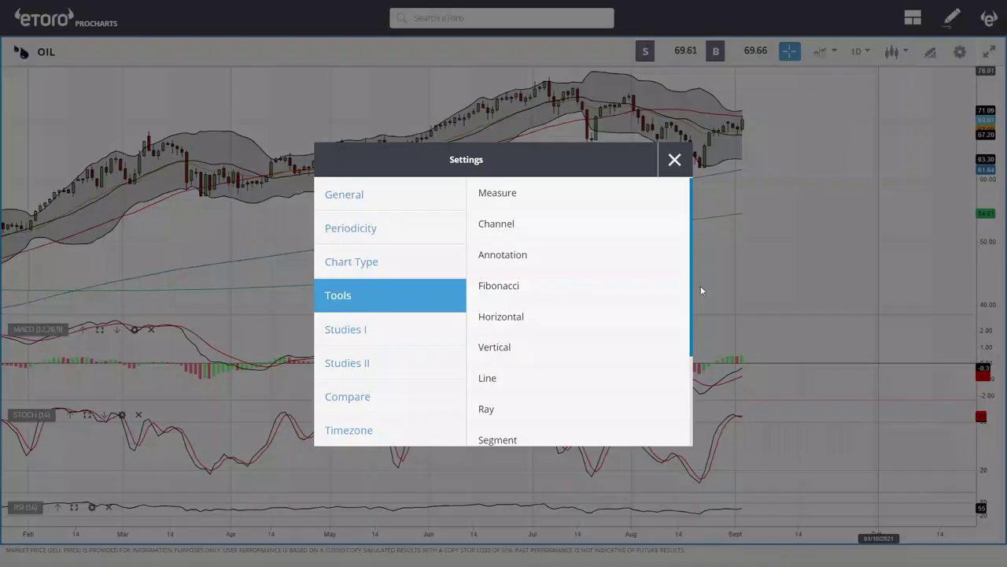
click(534, 355)
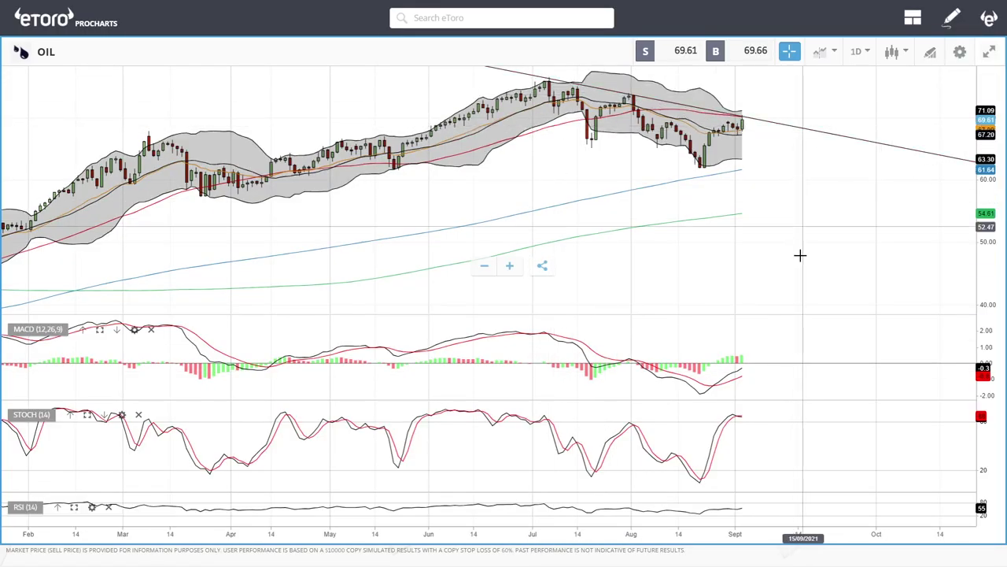
scroll(848, 200, up, 4)
click(405, 82)
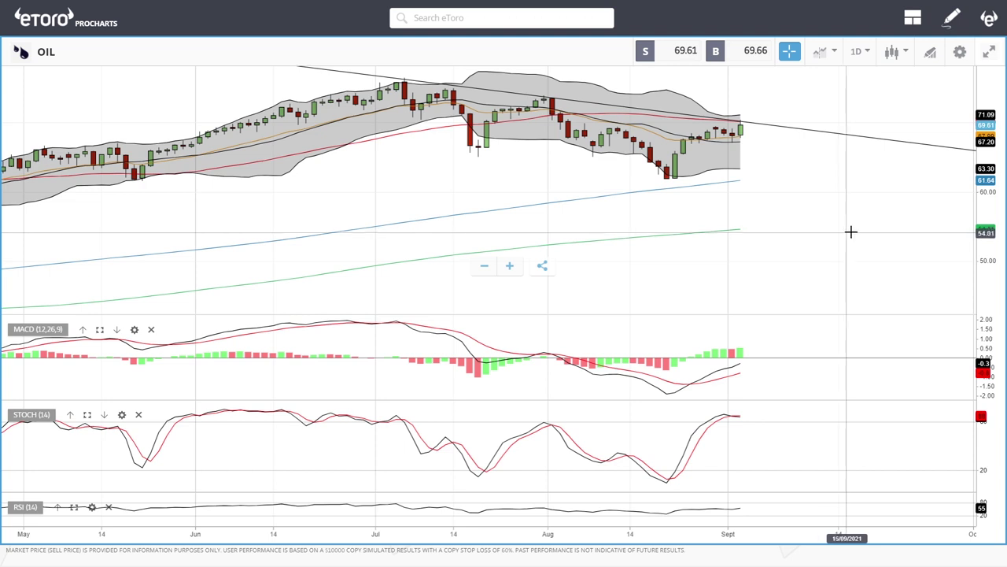
scroll(851, 231, down, 3)
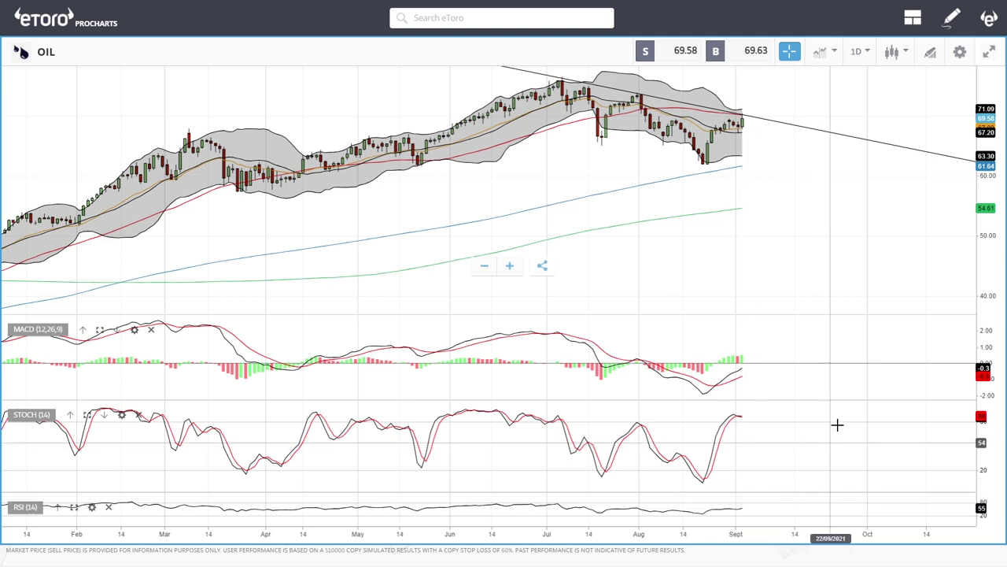
click(466, 19)
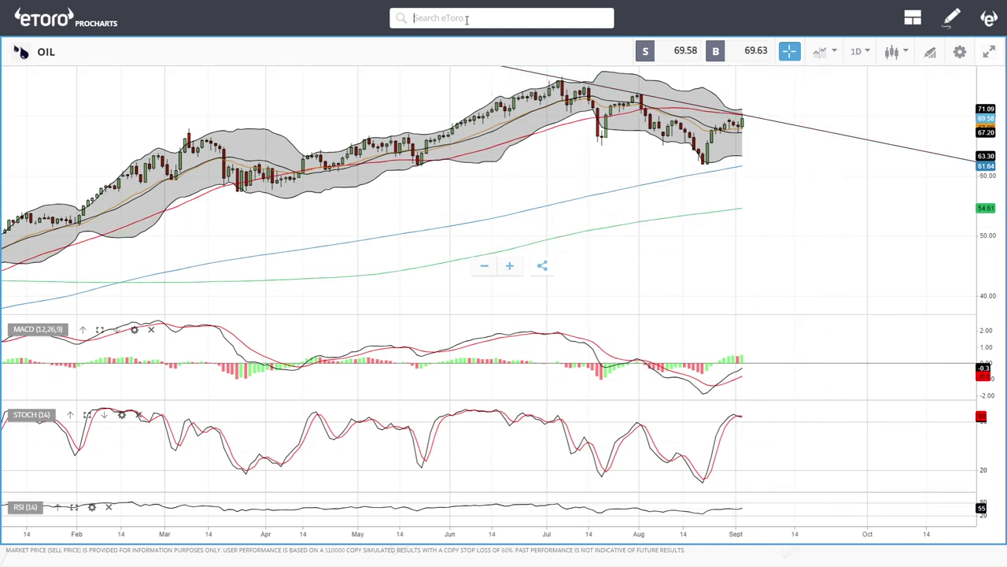
Open NATGAS from a 'nat' search and review it as 1W candles over many years.
text(na)
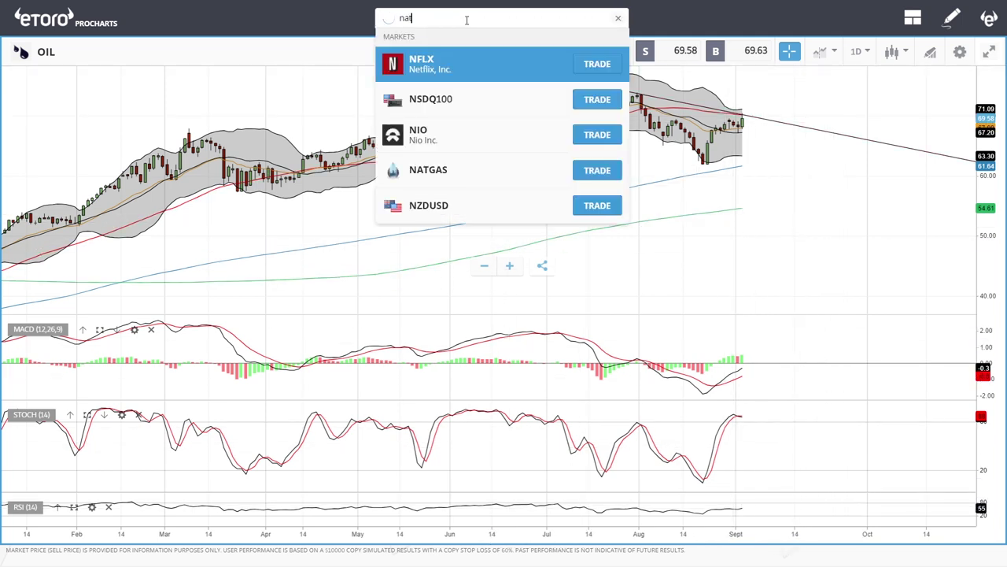
text(t)
click(441, 99)
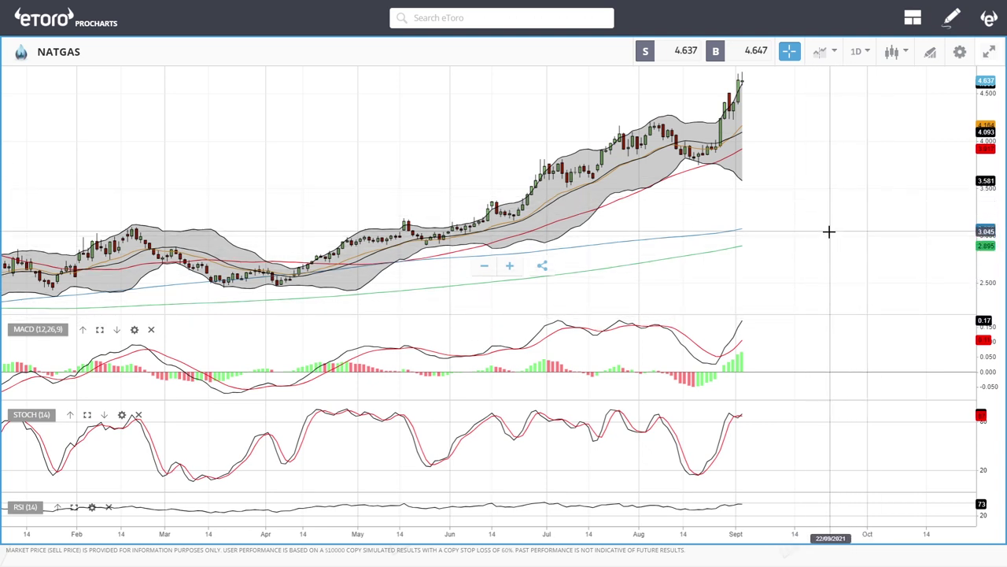
scroll(850, 243, up, 3)
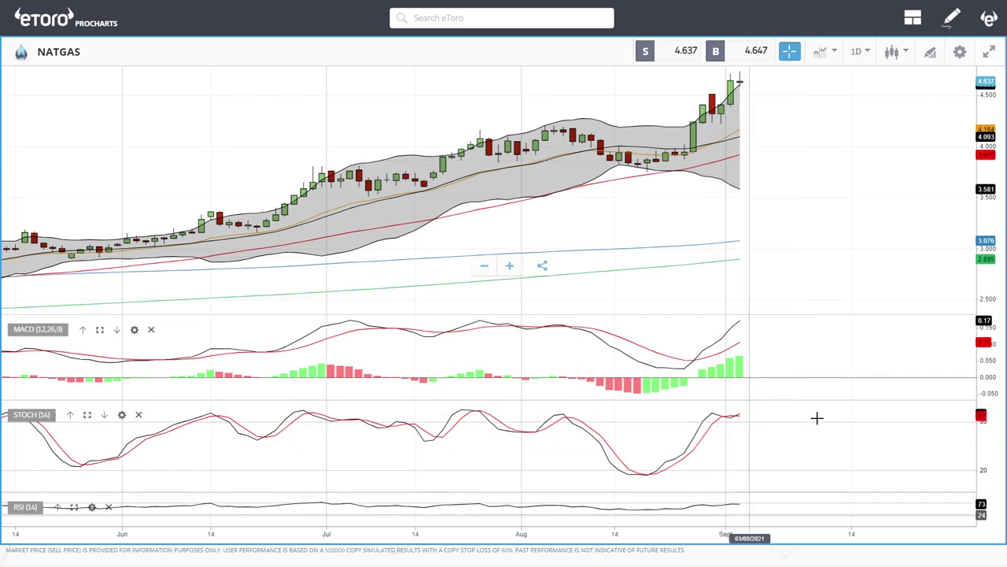
click(863, 53)
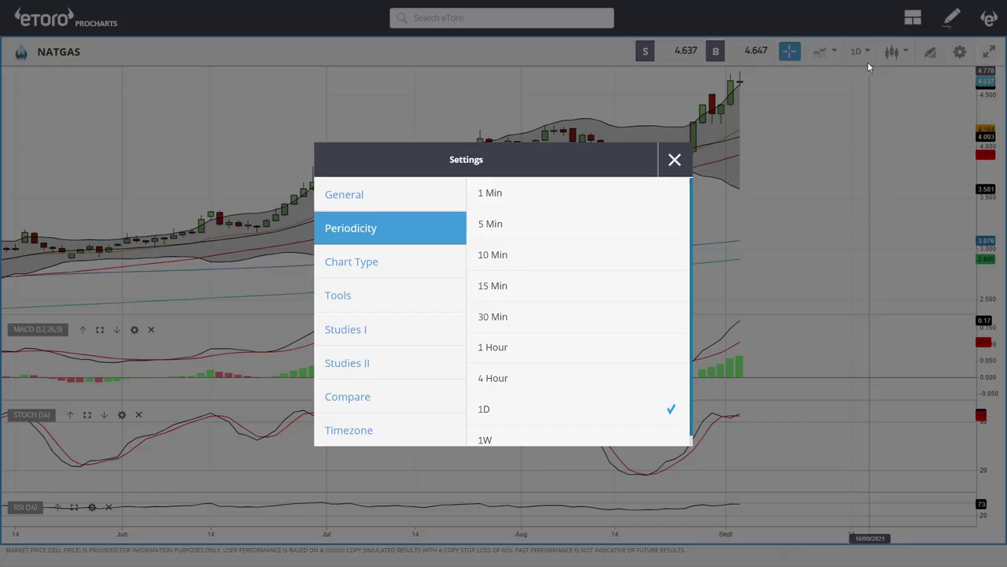
click(675, 165)
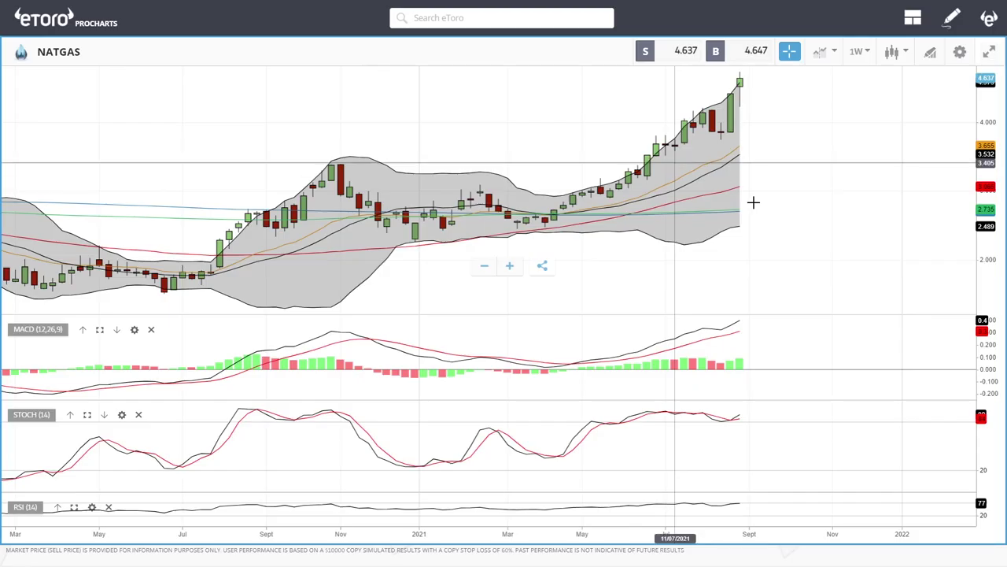
scroll(801, 259, down, 5)
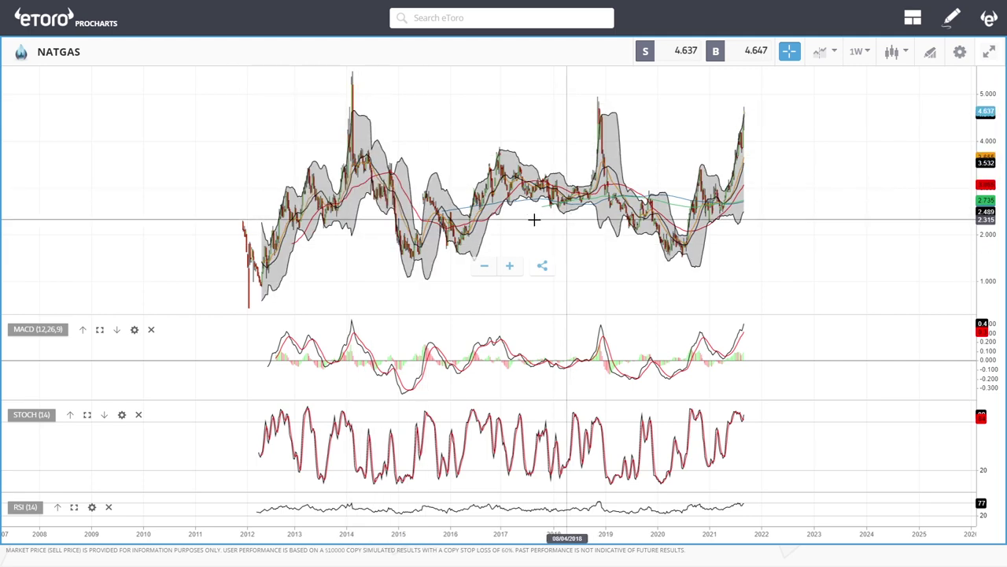
scroll(802, 176, up, 5)
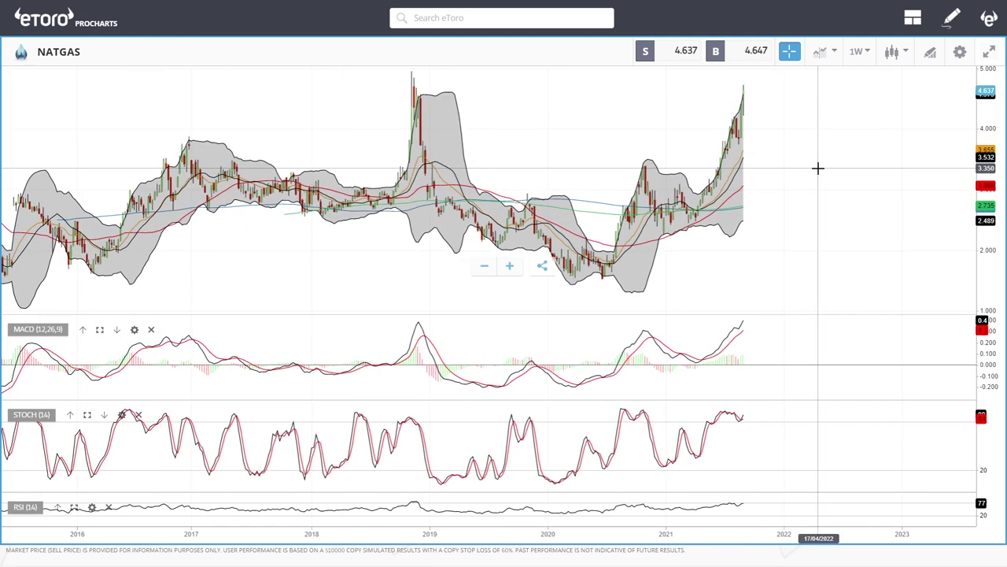
Set the NATGAS chart periodicity back to 1D daily candles.
click(858, 51)
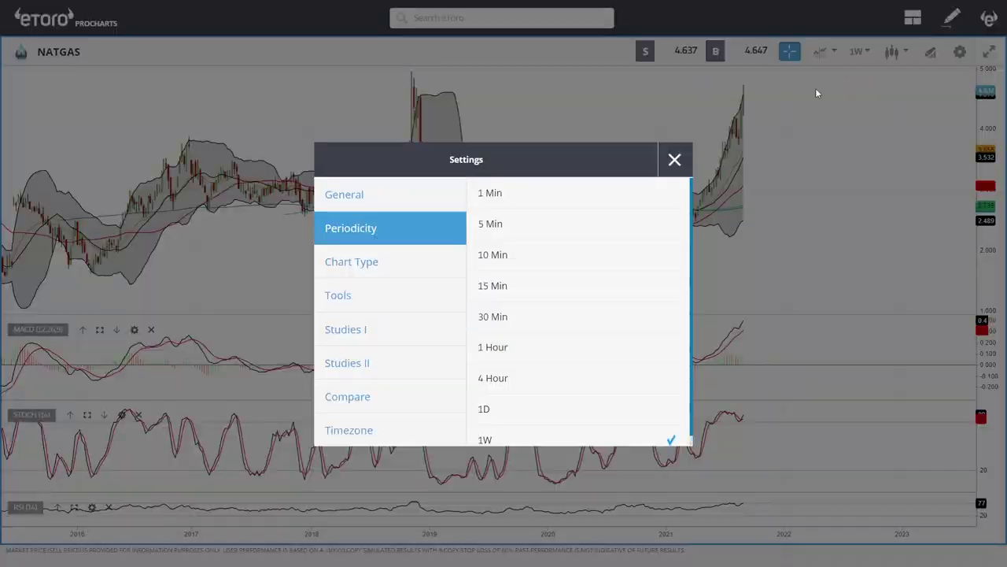
click(527, 408)
click(675, 159)
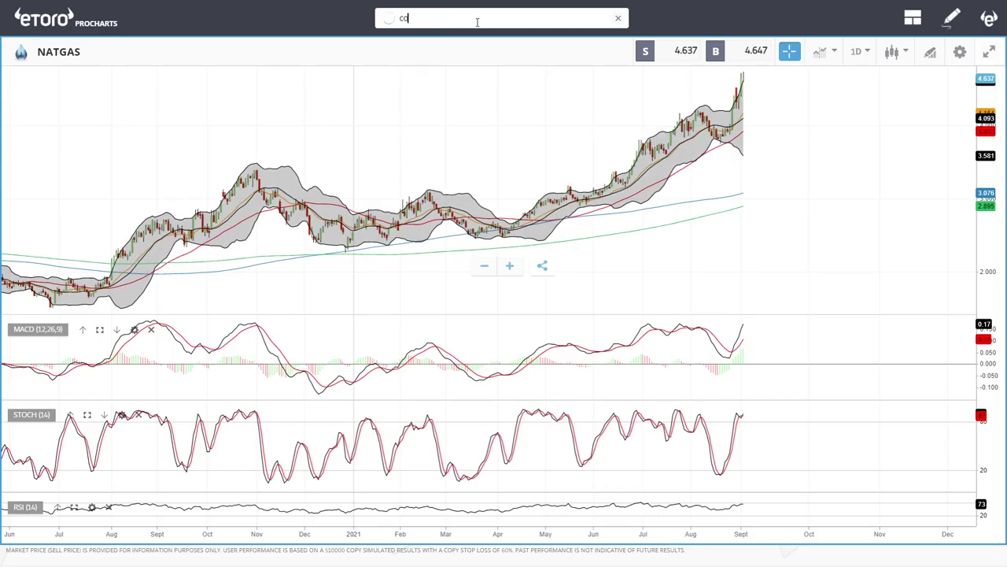
Load COPPER from the search results and zoom in on its daily candles.
click(434, 110)
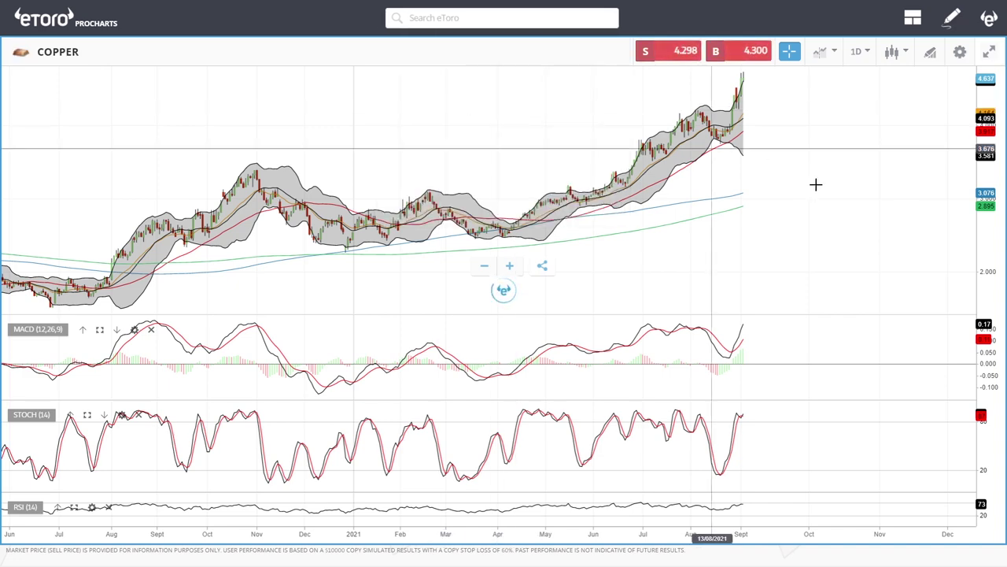
scroll(810, 181, up, 3)
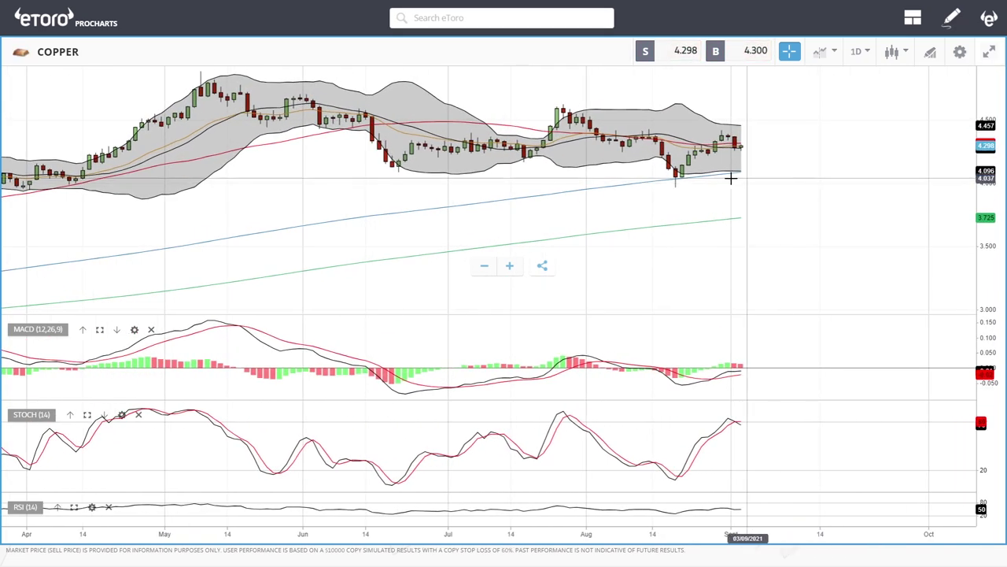
scroll(827, 168, up, 3)
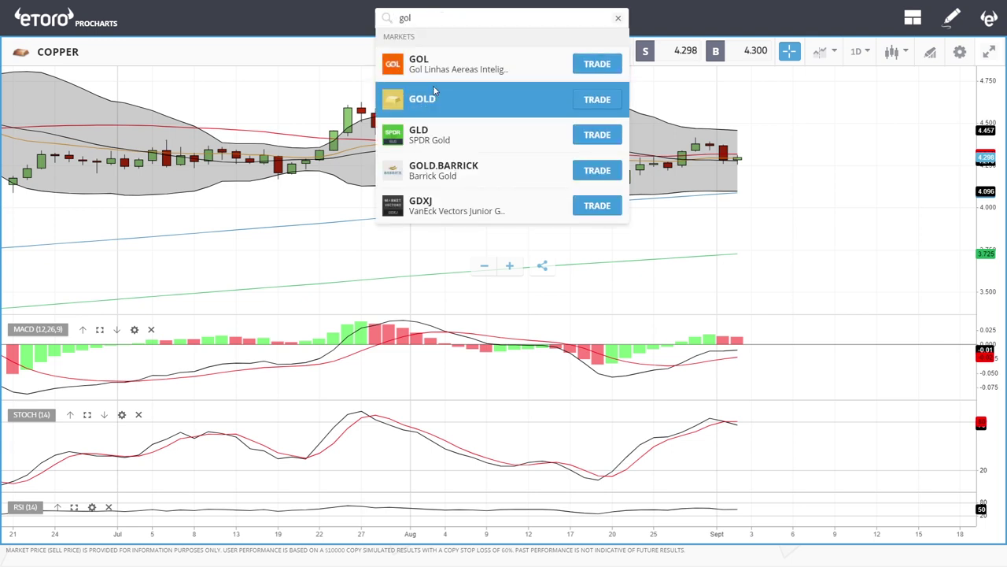
Load GOLD, zoom its daily chart out and in over the past year, then pick SILVER.
click(437, 96)
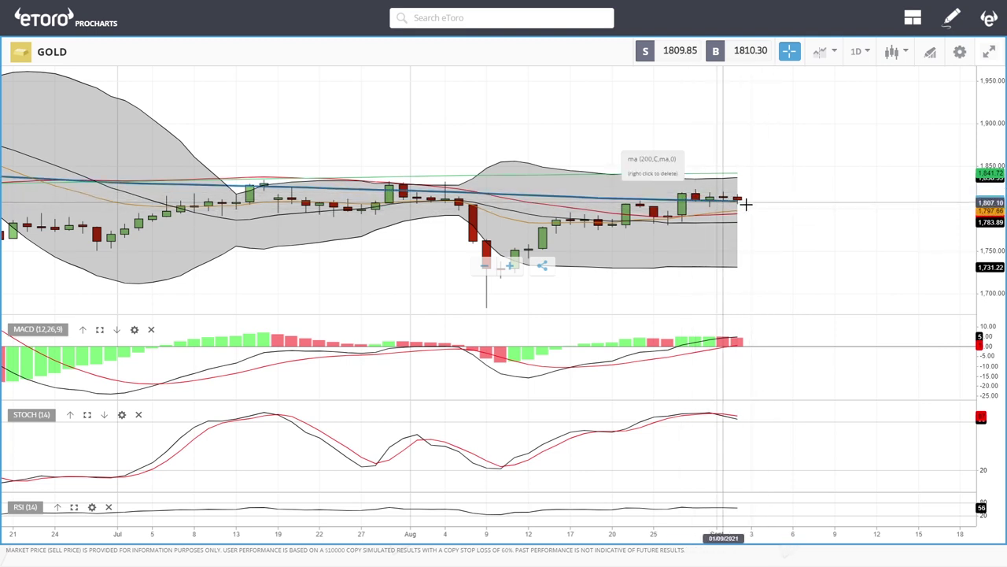
scroll(866, 237, down, 3)
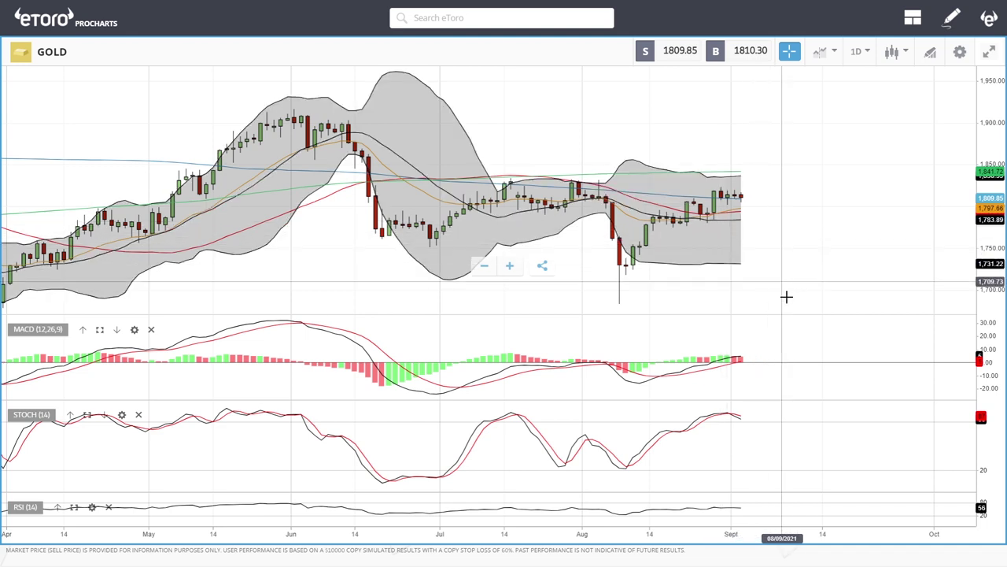
scroll(849, 239, down, 5)
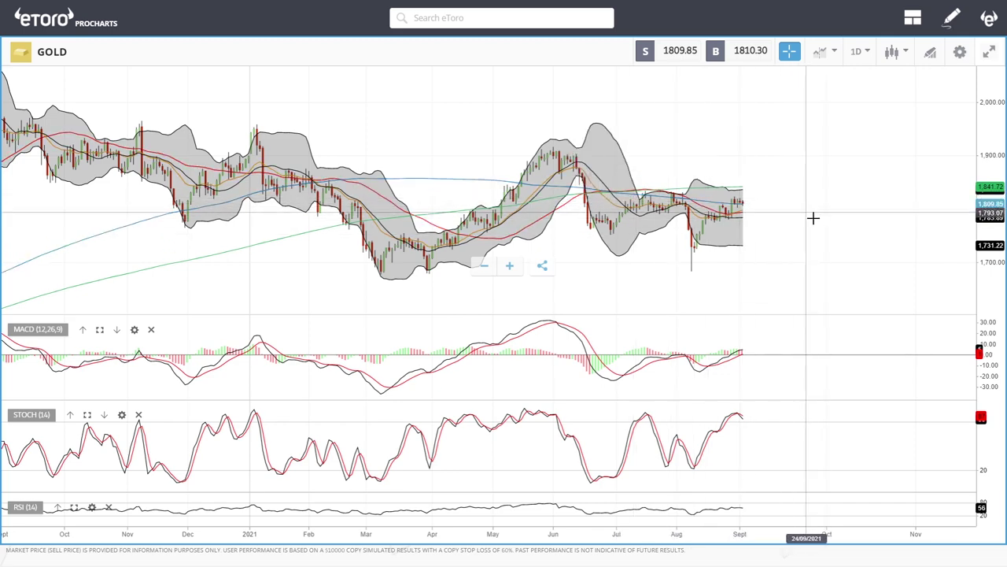
scroll(825, 225, up, 3)
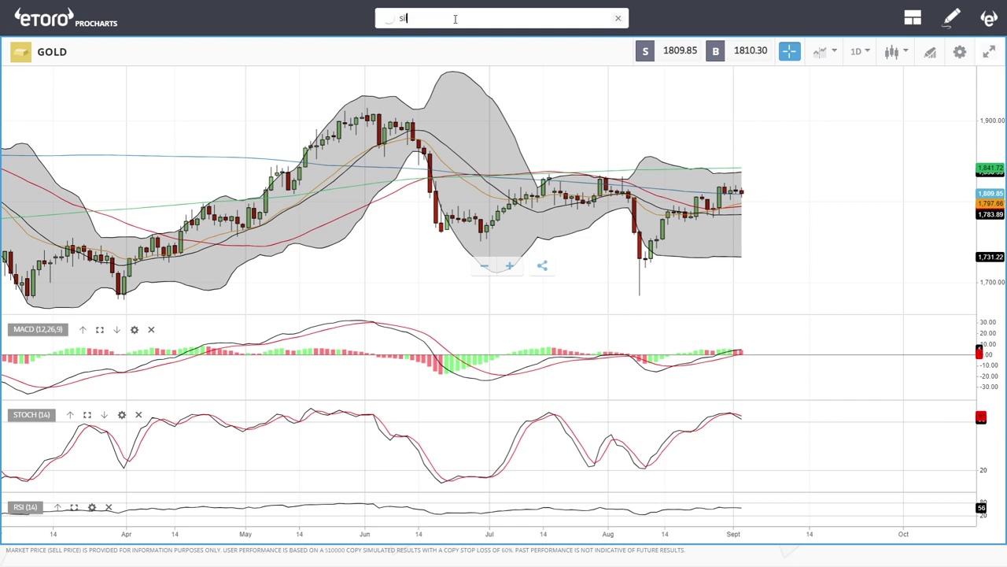
click(440, 60)
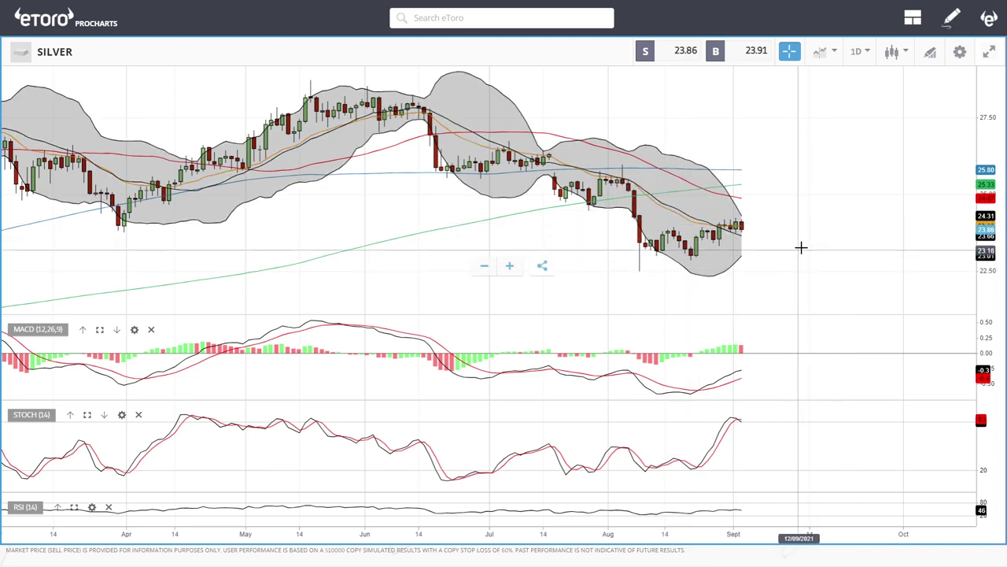
Zoom the SILVER daily chart out to 2019 to review Bollinger Bands, MACD, Stochastic and RSI.
scroll(801, 246, down, 3)
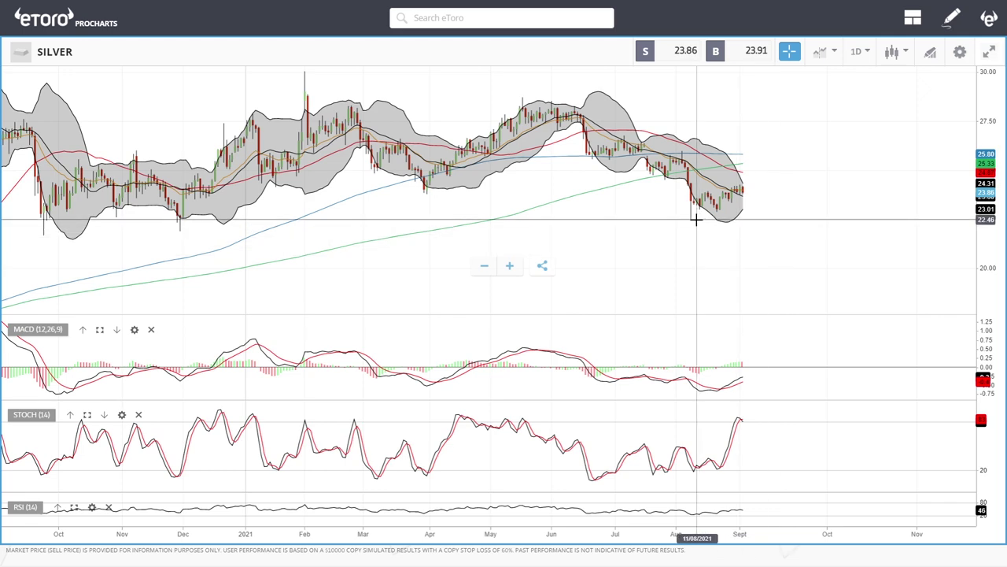
scroll(841, 223, down, 5)
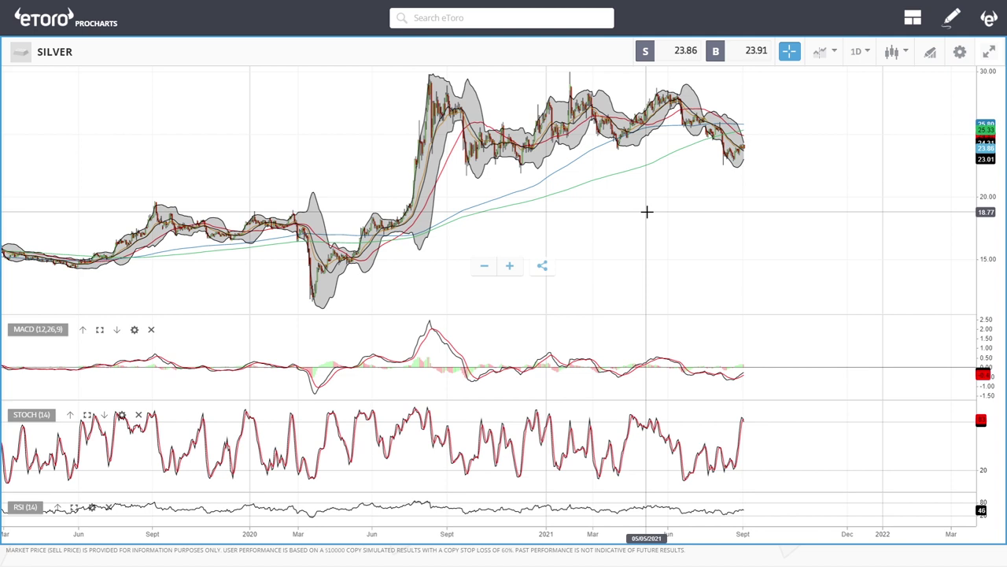
click(467, 21)
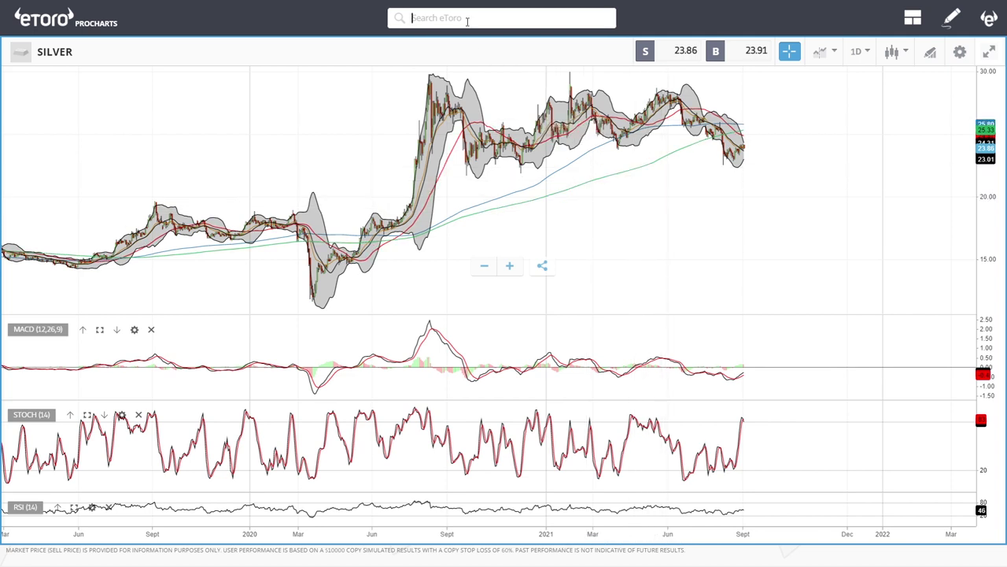
Search 'pla', load PLATINUM (997.7 sell / 1001.2 buy) and zoom over its daily candles.
text(plat)
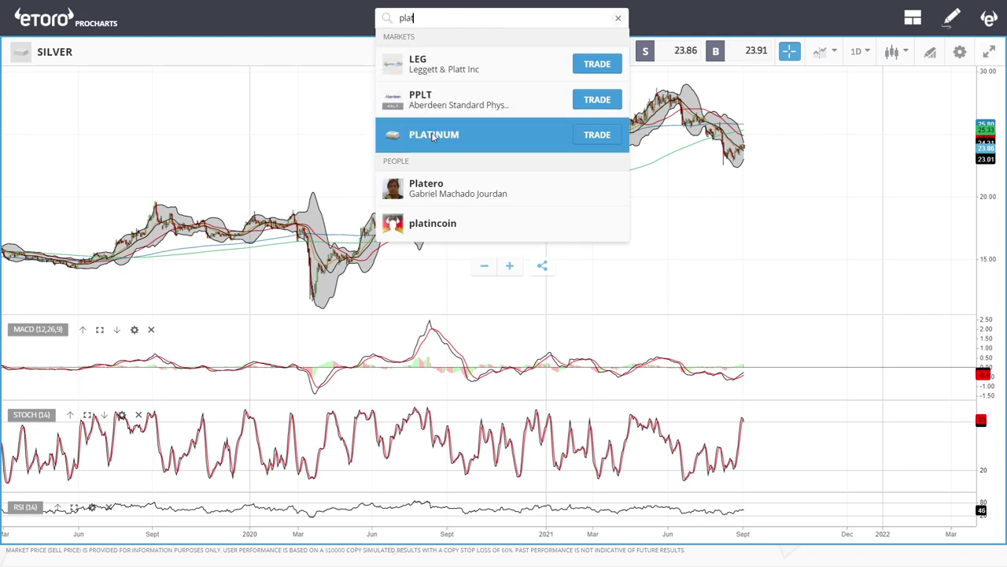
click(464, 135)
scroll(776, 209, up, 5)
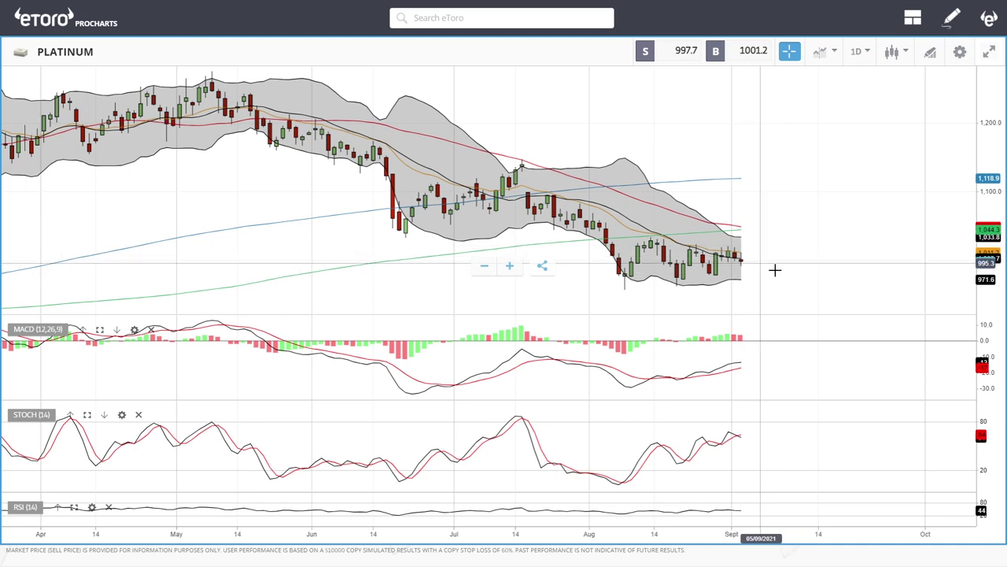
scroll(775, 270, up, 3)
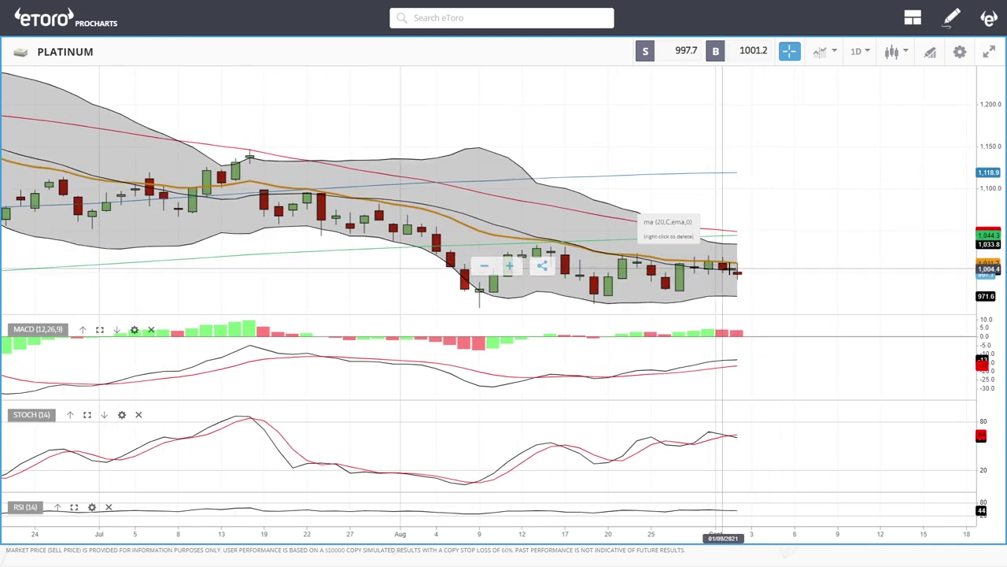
scroll(794, 275, down, 3)
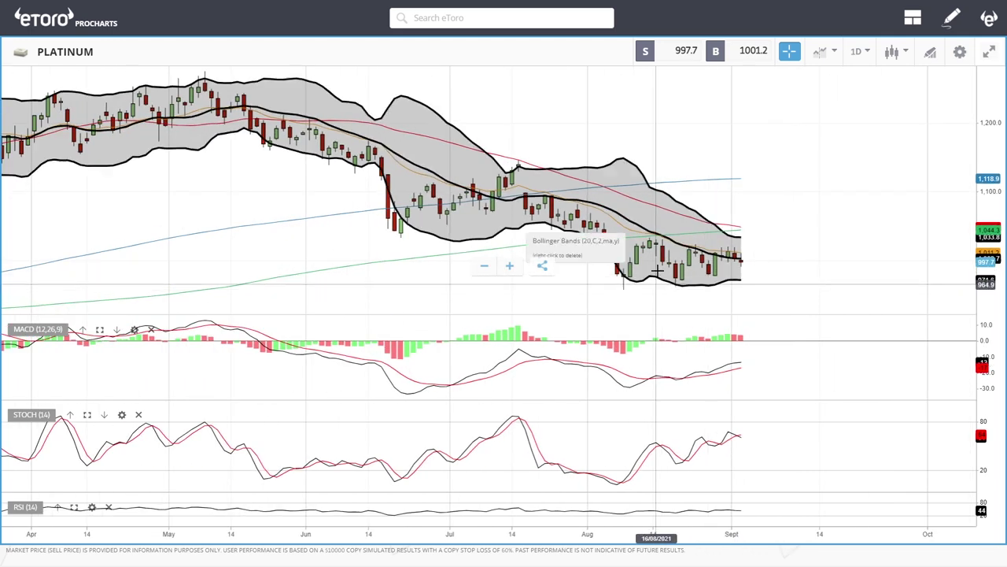
scroll(848, 254, down, 3)
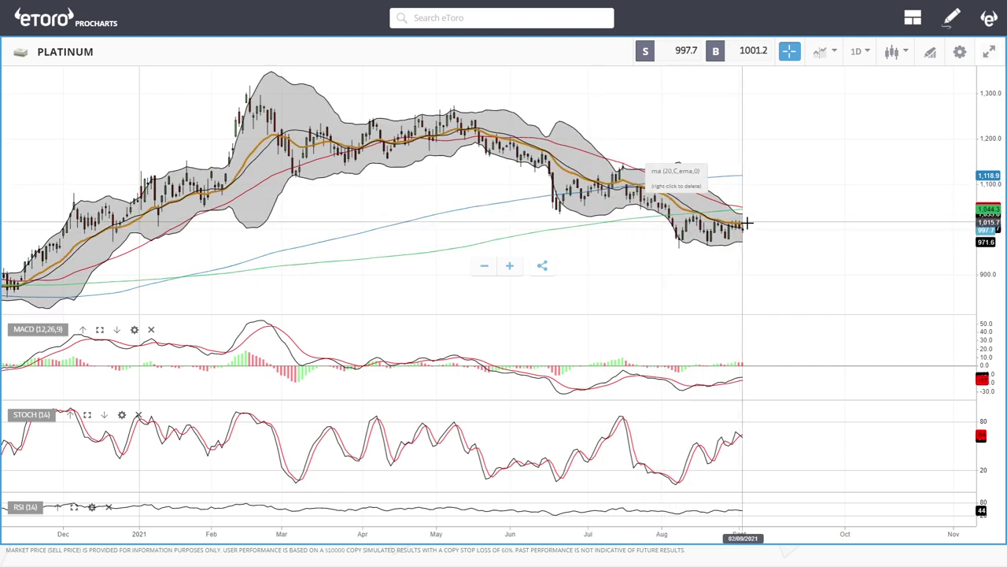
scroll(877, 247, down, 5)
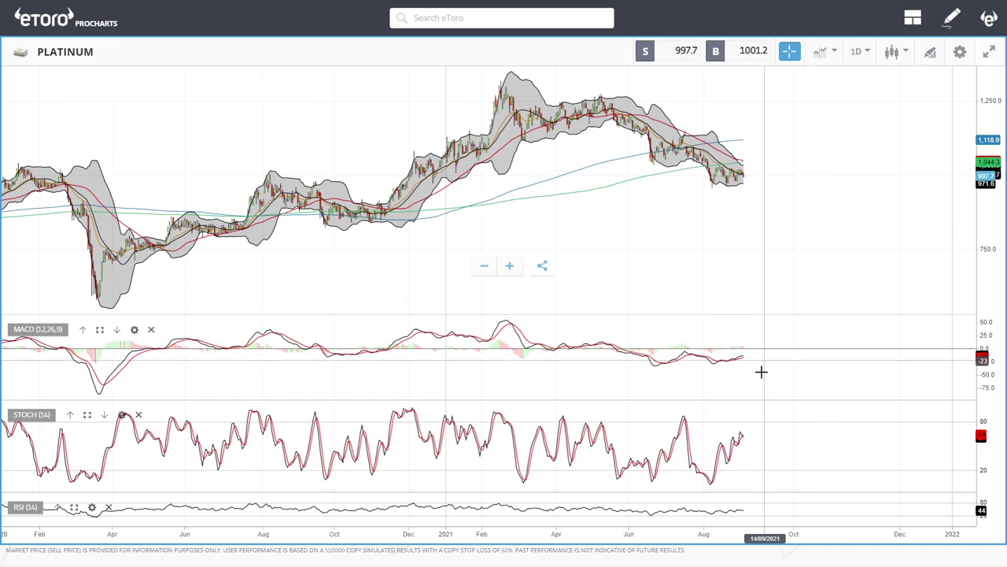
scroll(799, 336, up, 5)
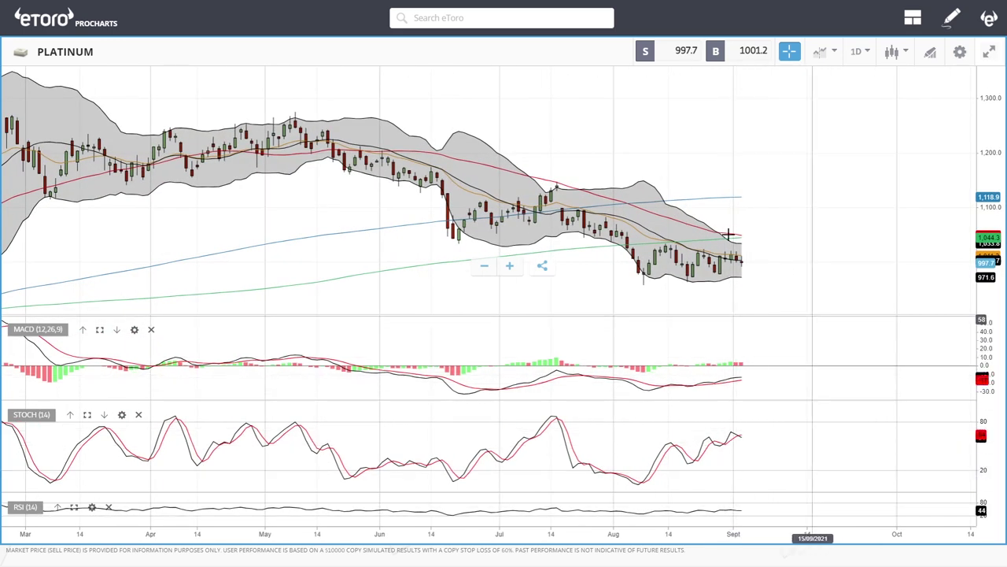
click(475, 22)
text(p)
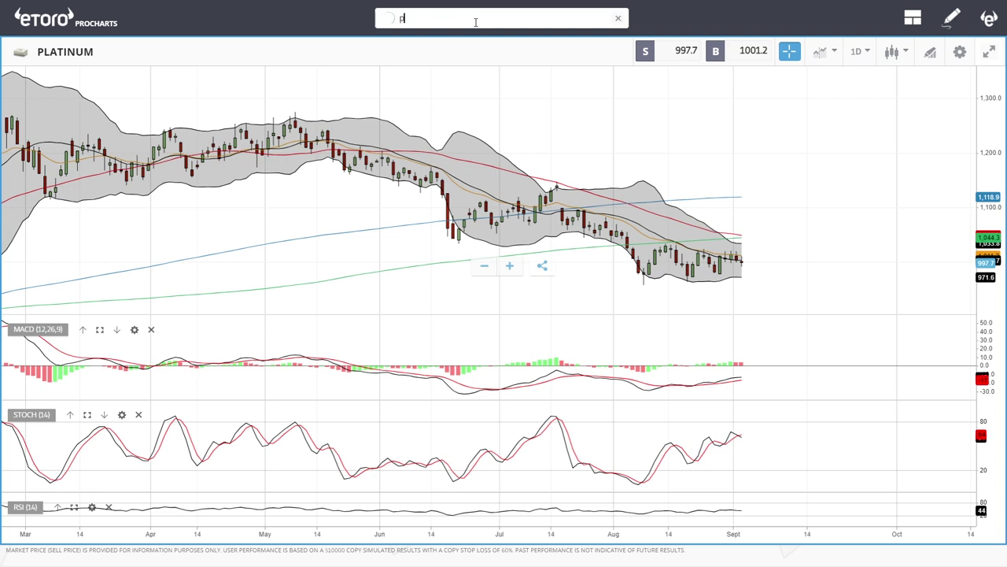
text(all)
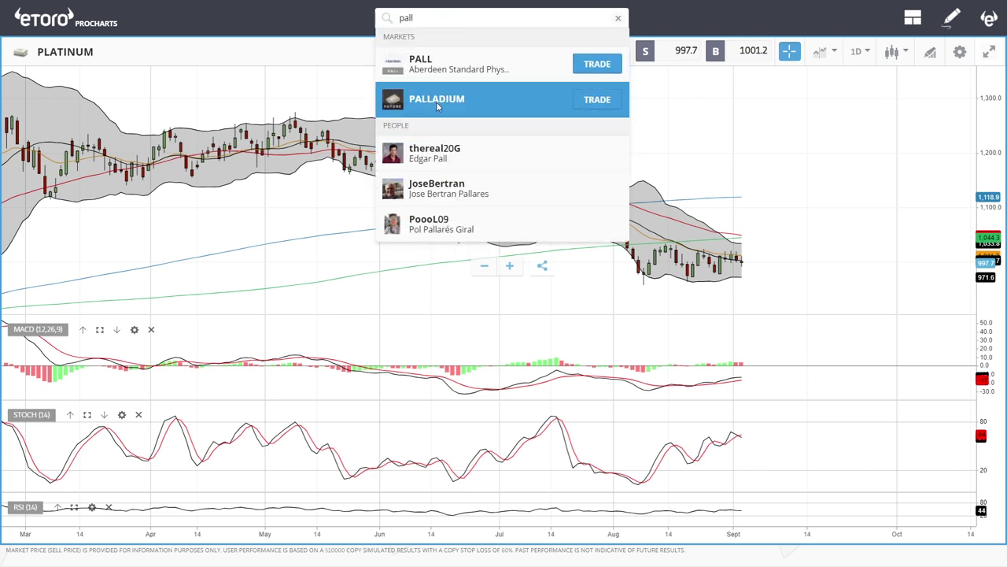
Load PALLADIUM (2395.0 sell / 2401.5 buy) and zoom out over recent daily price action.
click(438, 107)
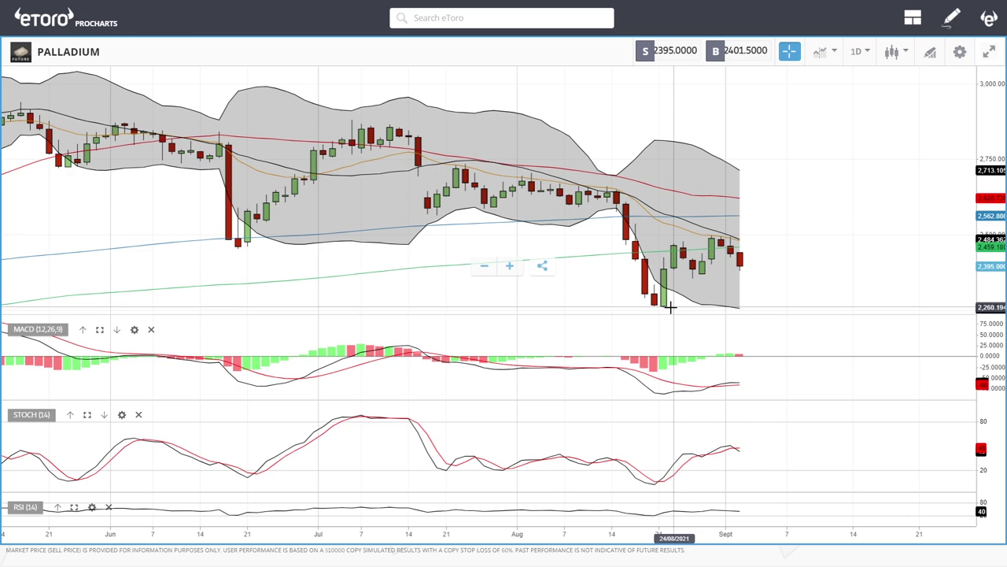
scroll(826, 276, down, 5)
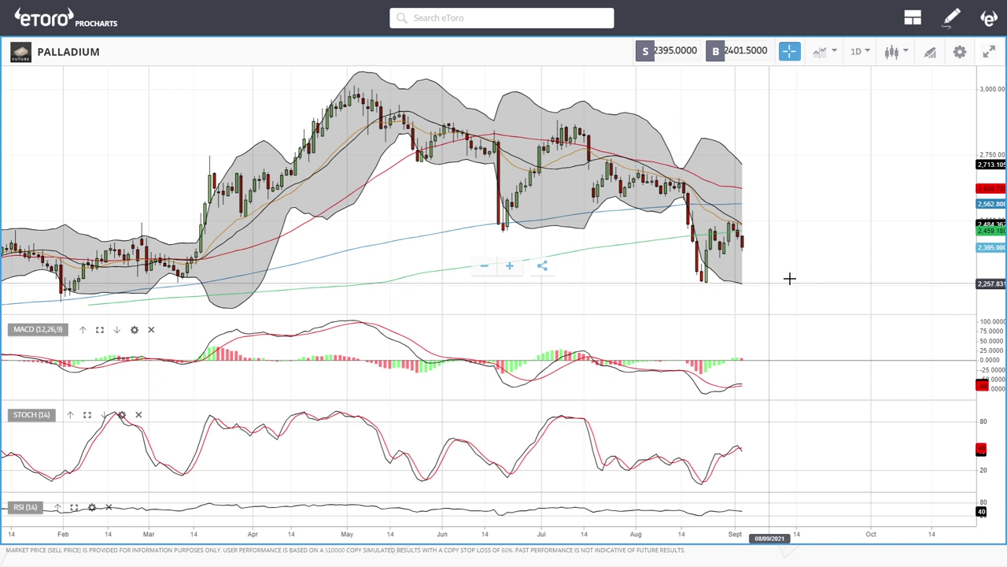
scroll(790, 278, down, 5)
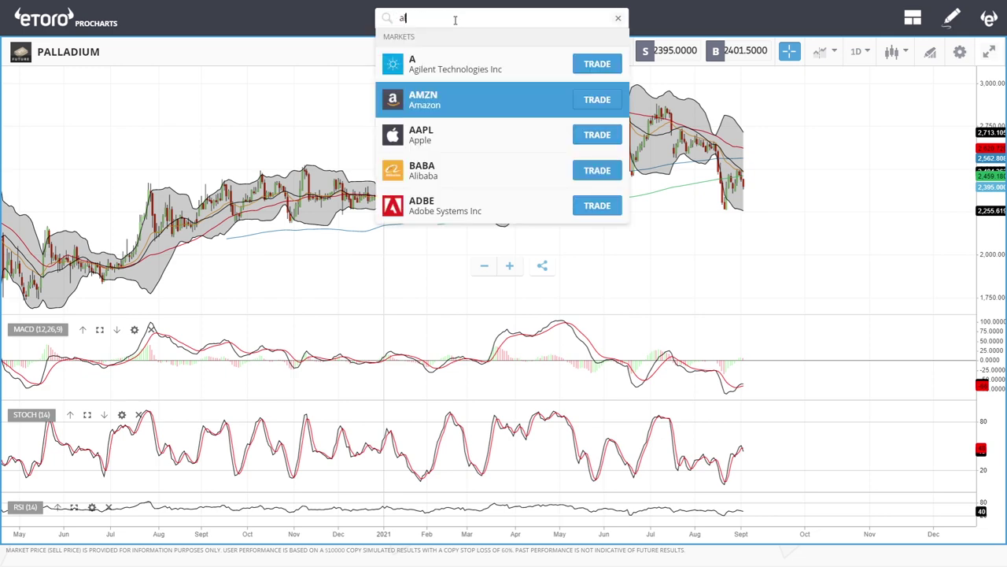
Complete the 'alu' search, load ALUMINUM and zoom over its long daily uptrend.
text(lu)
click(439, 94)
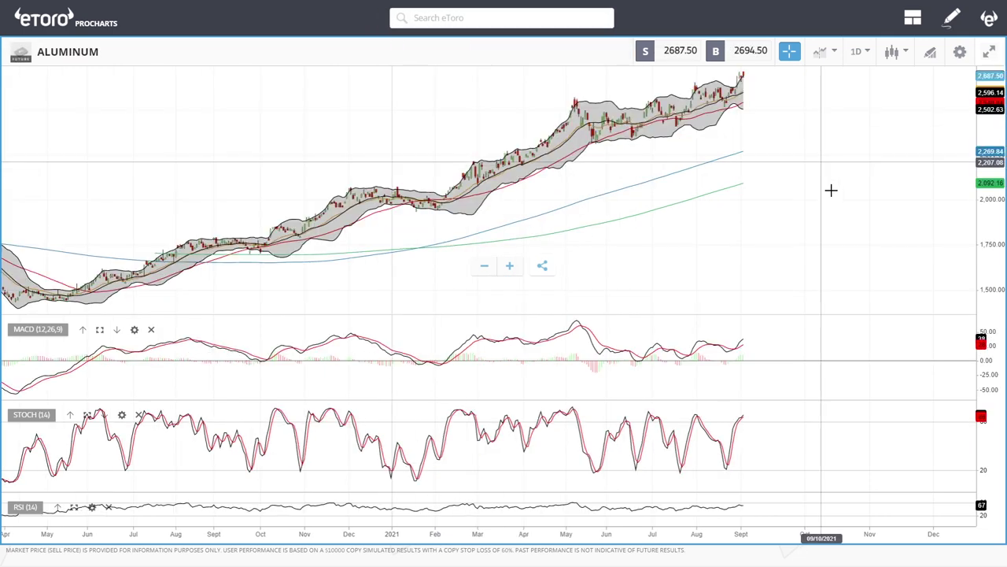
scroll(841, 184, up, 3)
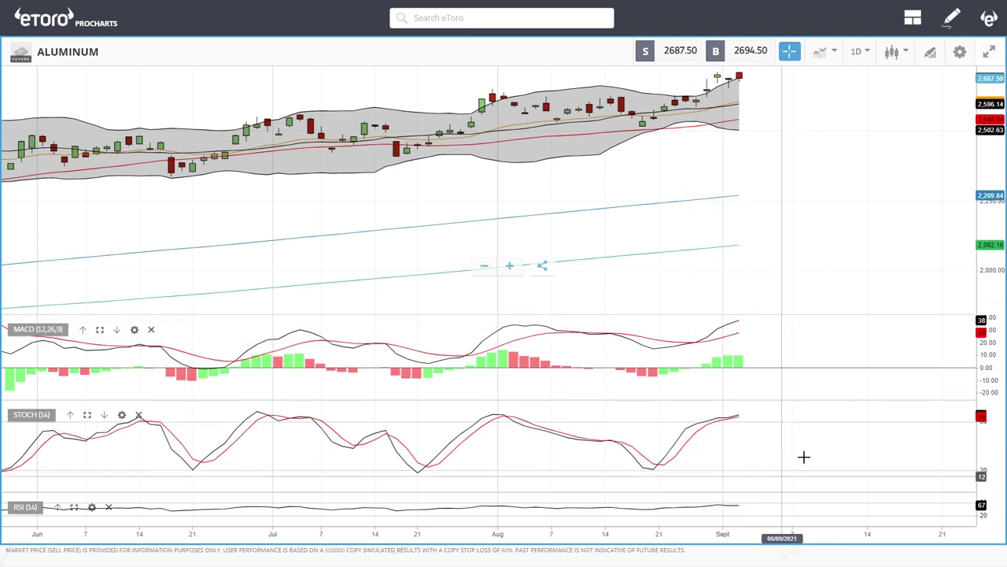
scroll(827, 193, down, 2)
scroll(826, 193, down, 5)
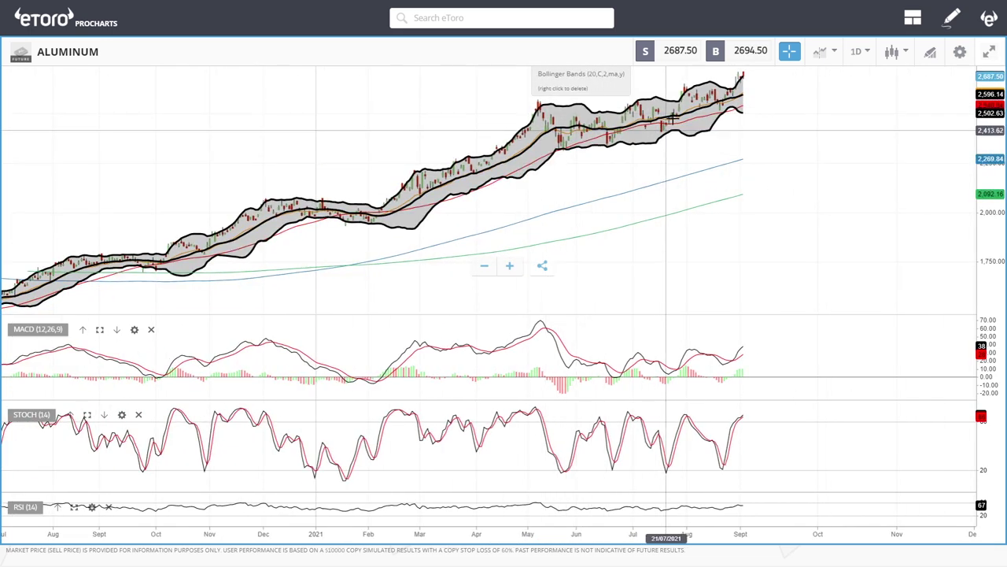
scroll(837, 207, down, 4)
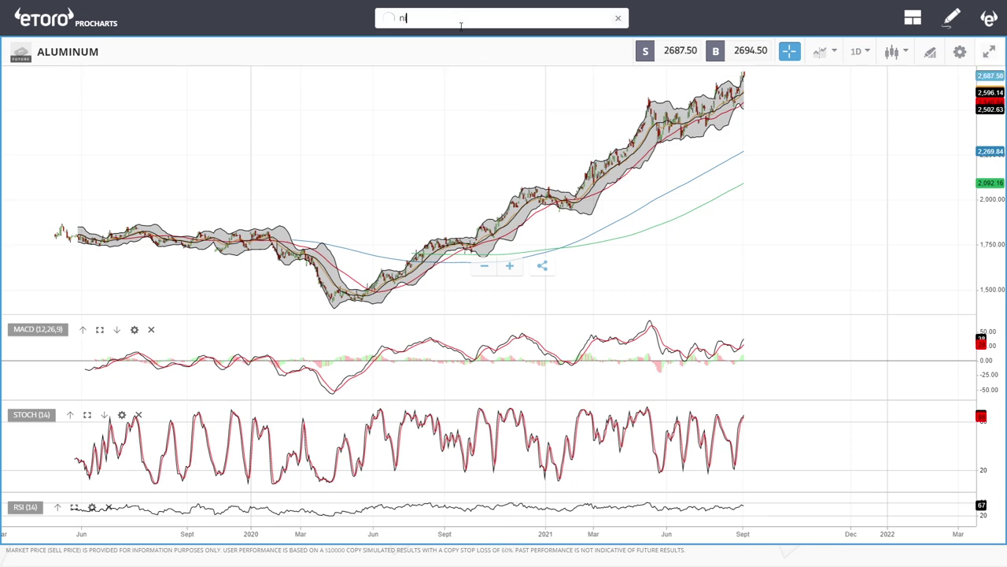
text(ick)
click(442, 95)
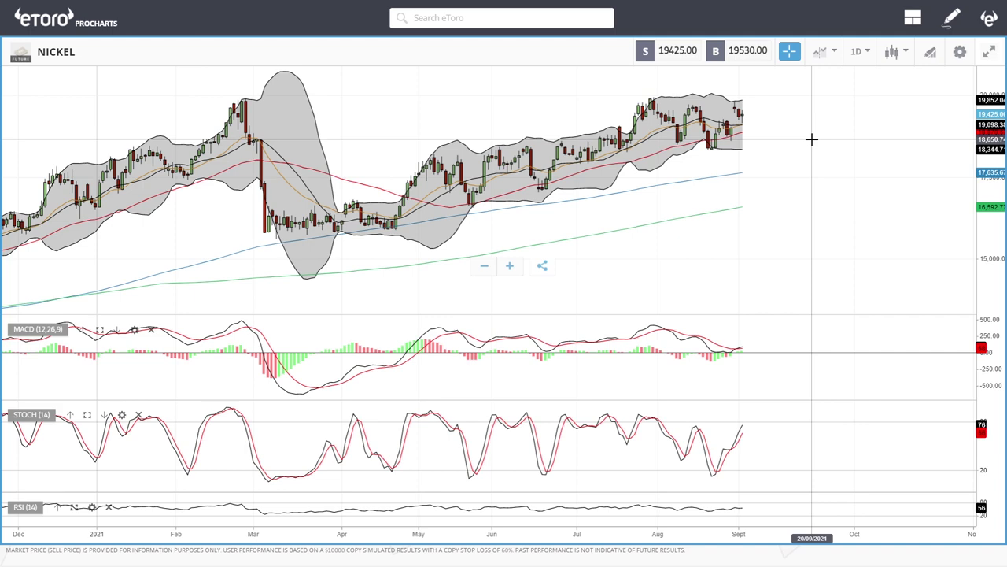
scroll(811, 140, up, 3)
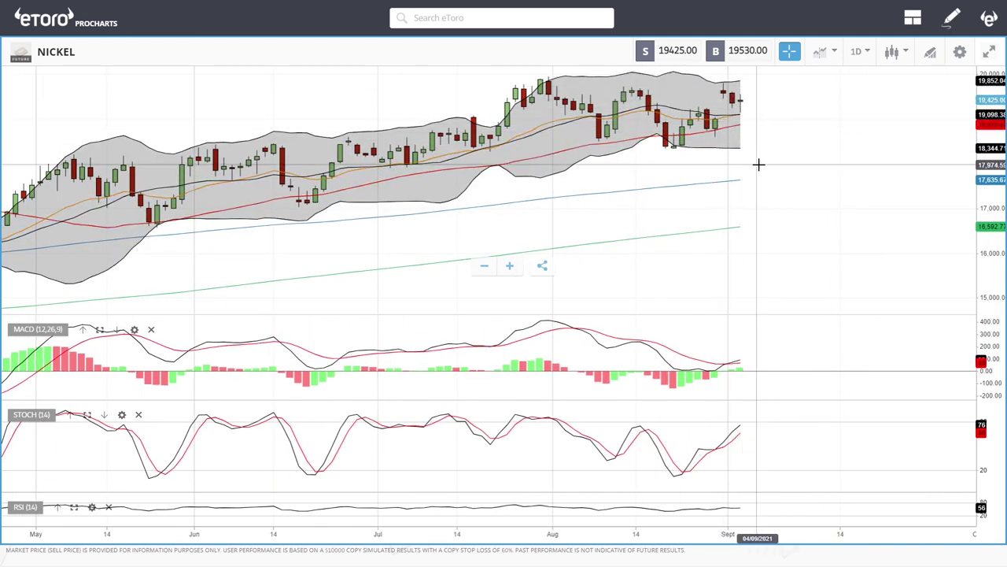
scroll(820, 137, down, 3)
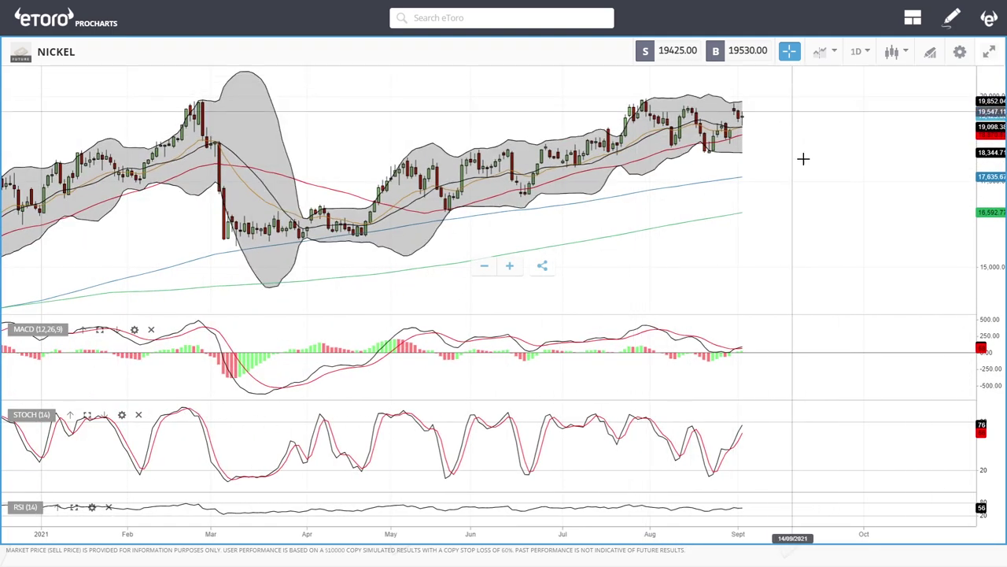
scroll(802, 158, down, 4)
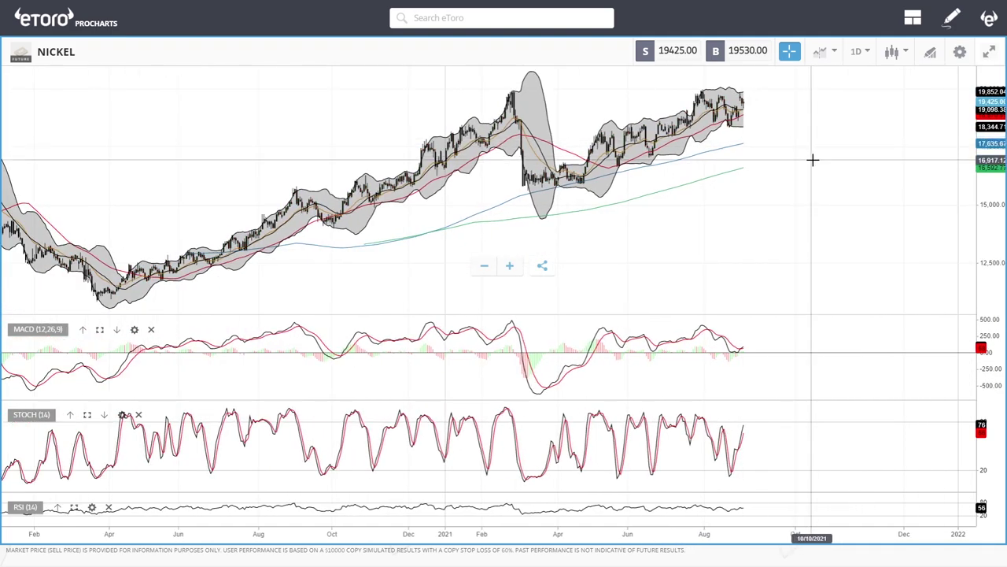
scroll(813, 160, up, 4)
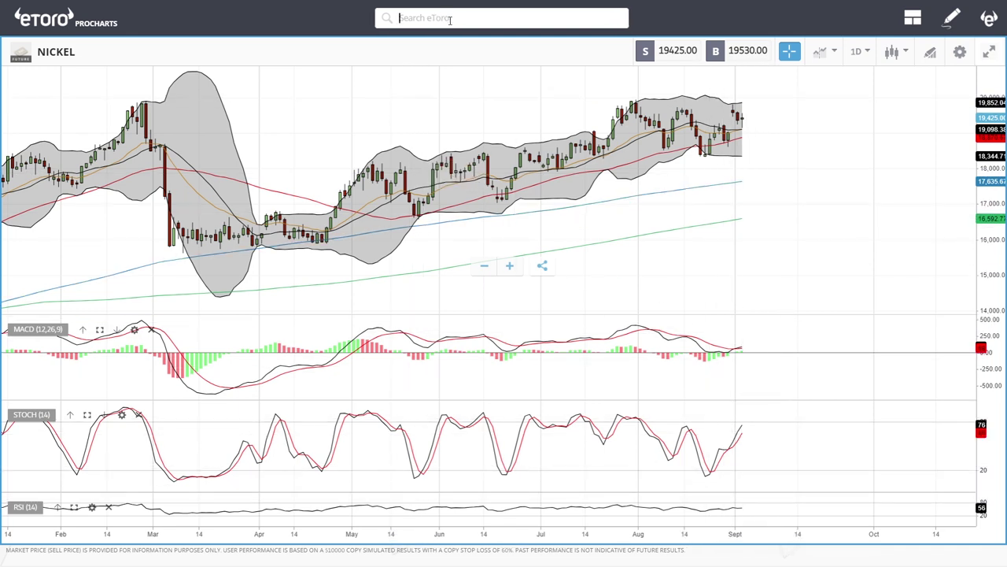
click(441, 63)
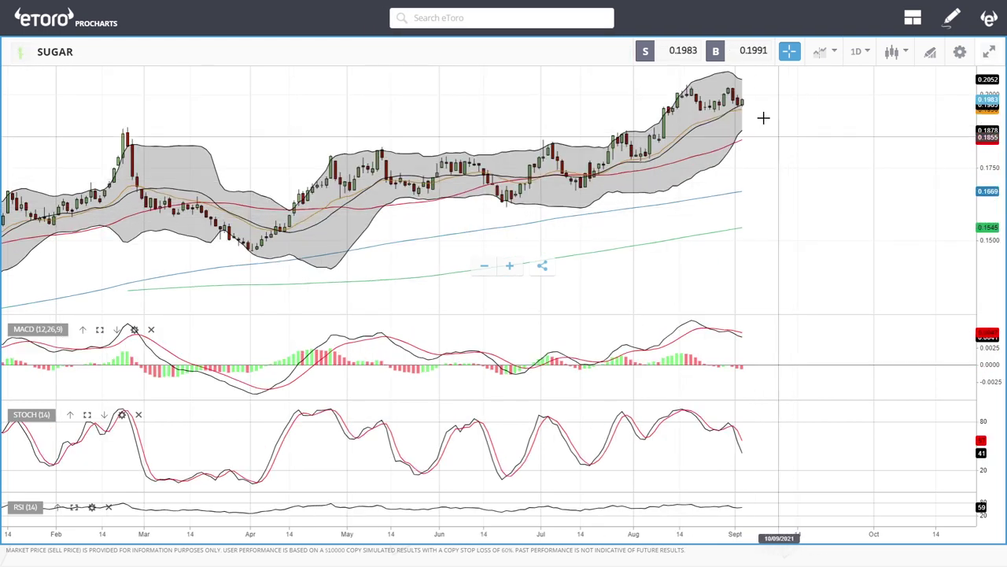
Zoom the SUGAR daily chart into recent months to see the August uptrend.
scroll(803, 139, up, 3)
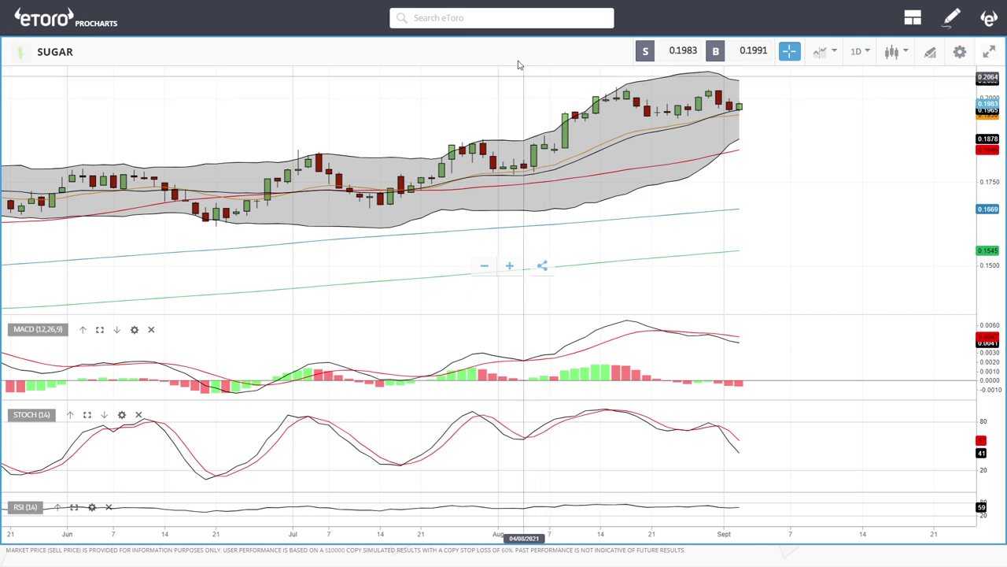
Search 'co', open COTTON (0.9467 sell / 0.9572 buy) and zoom out its daily chart.
click(472, 24)
text(cott)
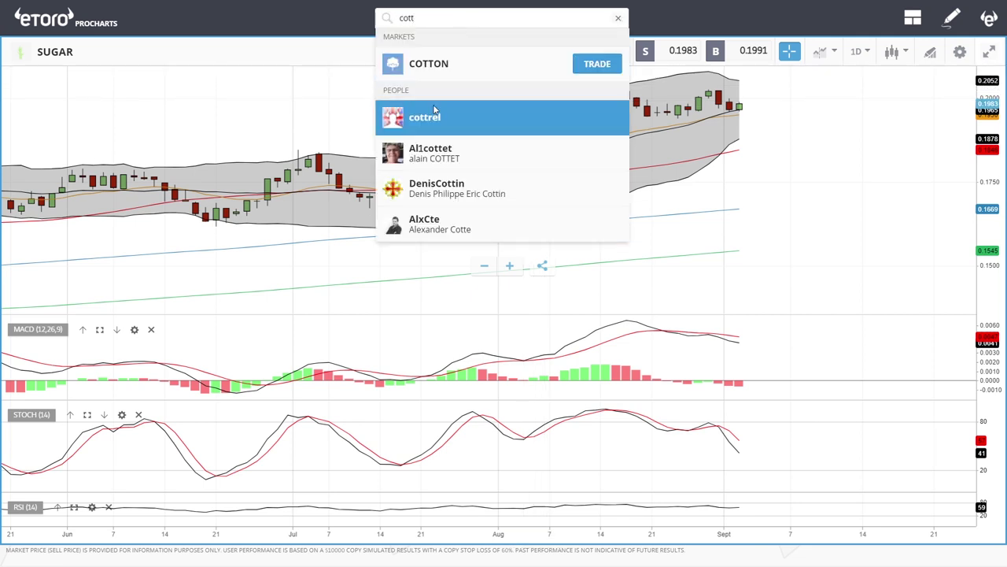
click(429, 63)
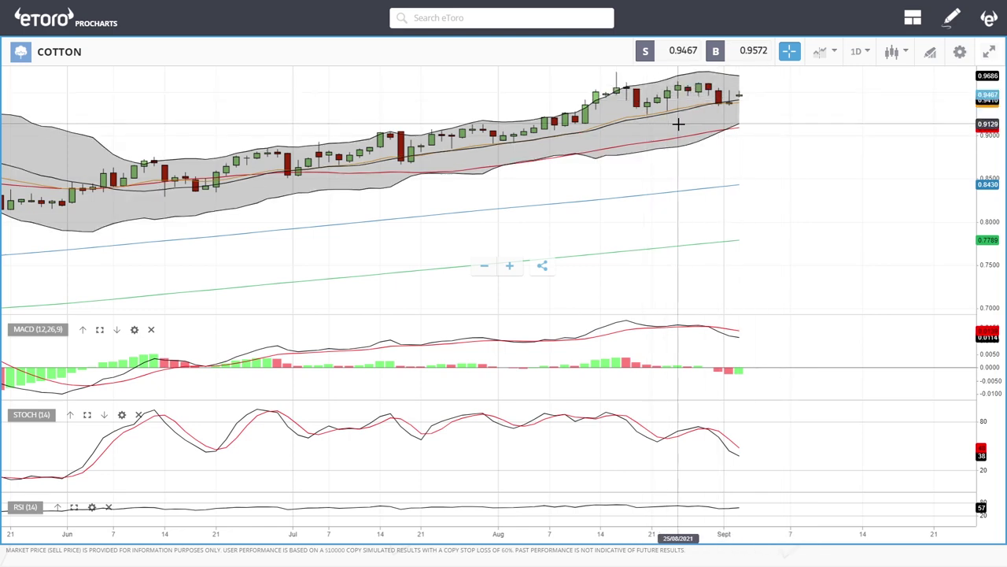
scroll(834, 171, down, 3)
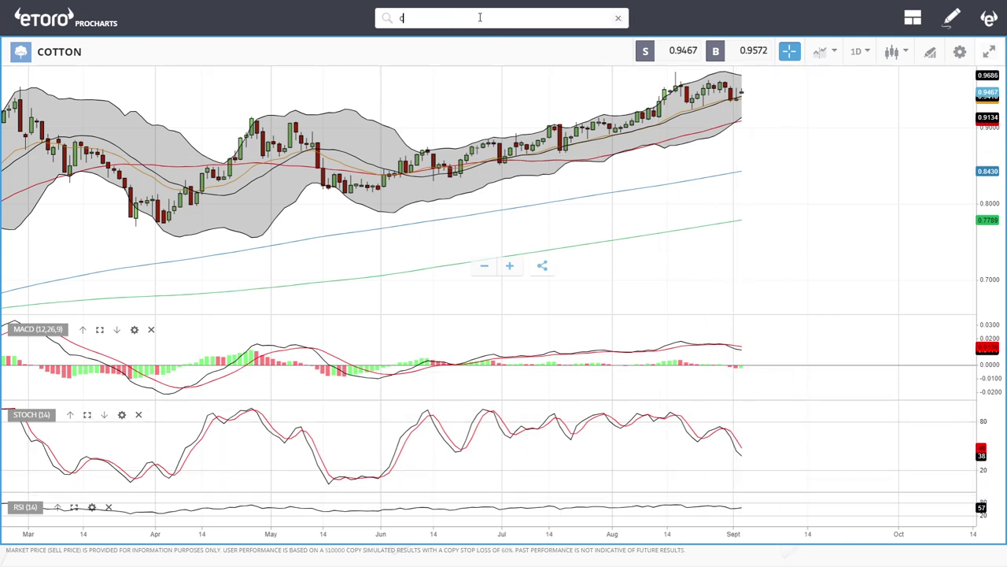
Search for Cocoa and open the COCOA daily chart.
text(c)
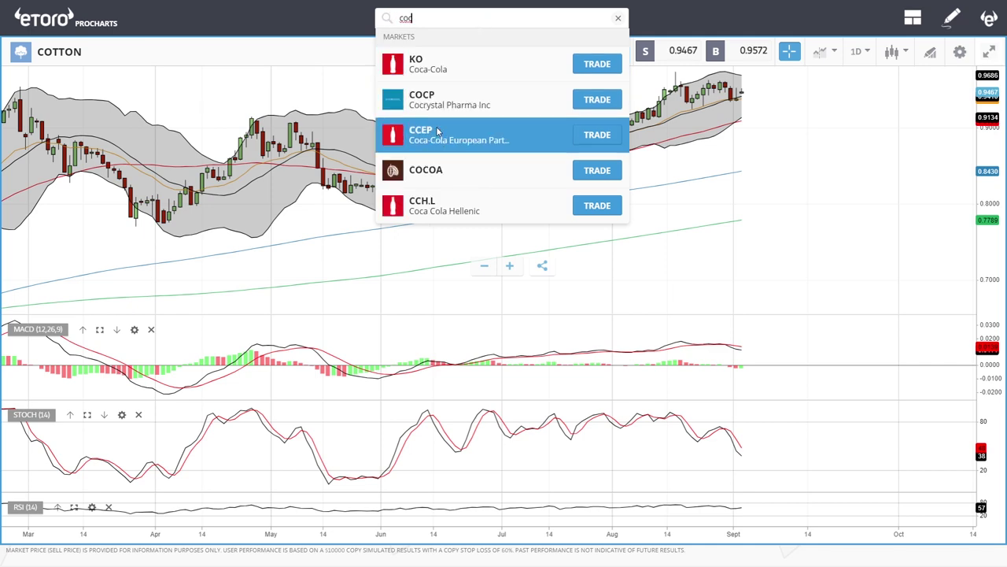
click(488, 170)
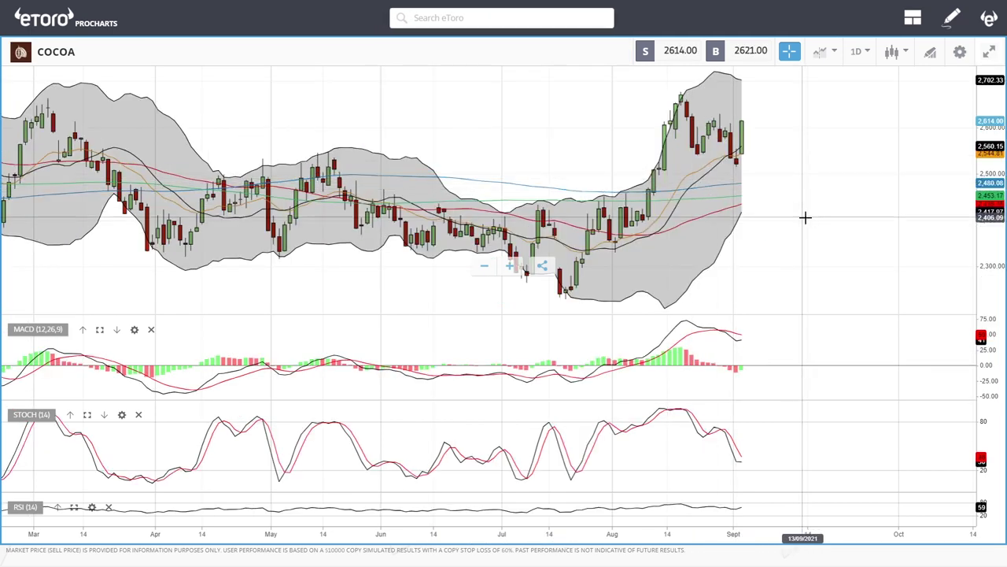
scroll(809, 222, up, 3)
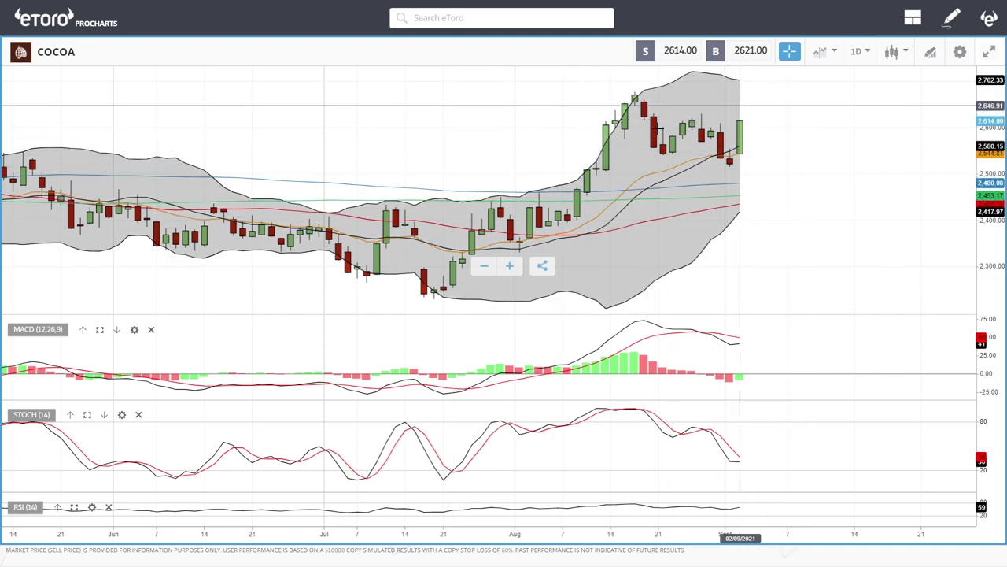
Draw a Fibonacci retracement from the July low to the August high, moving its top anchor to an earlier candle.
click(930, 51)
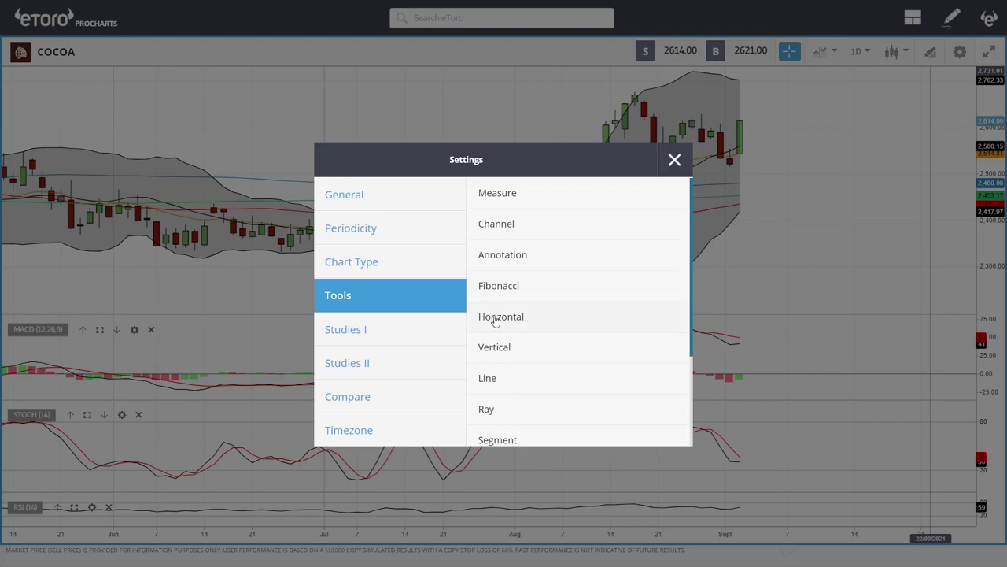
click(508, 288)
drag(426, 297, 634, 91)
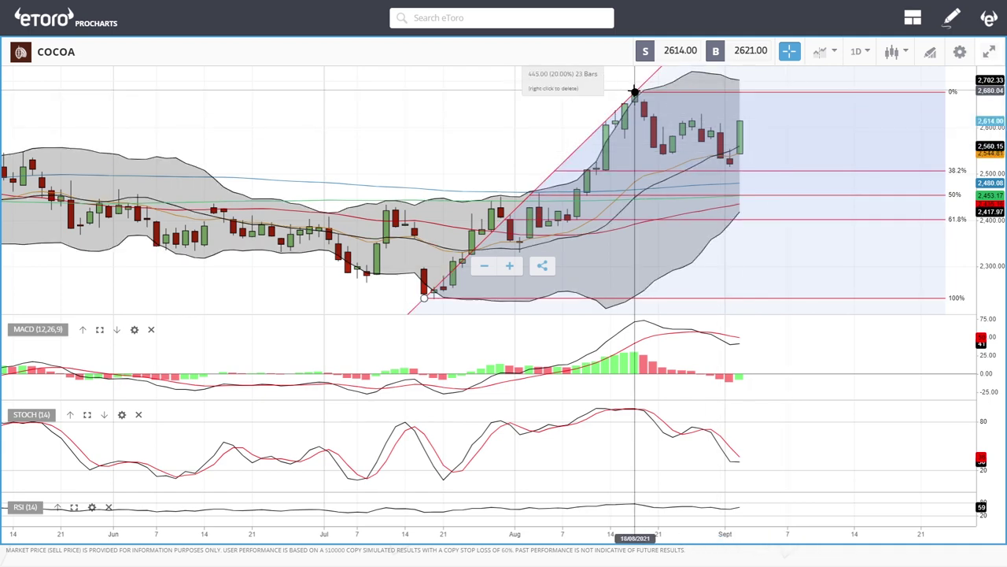
drag(635, 92, 570, 96)
Delete the Fibonacci retracement from the Cocoa chart.
right_click(570, 96)
scroll(748, 170, down, 5)
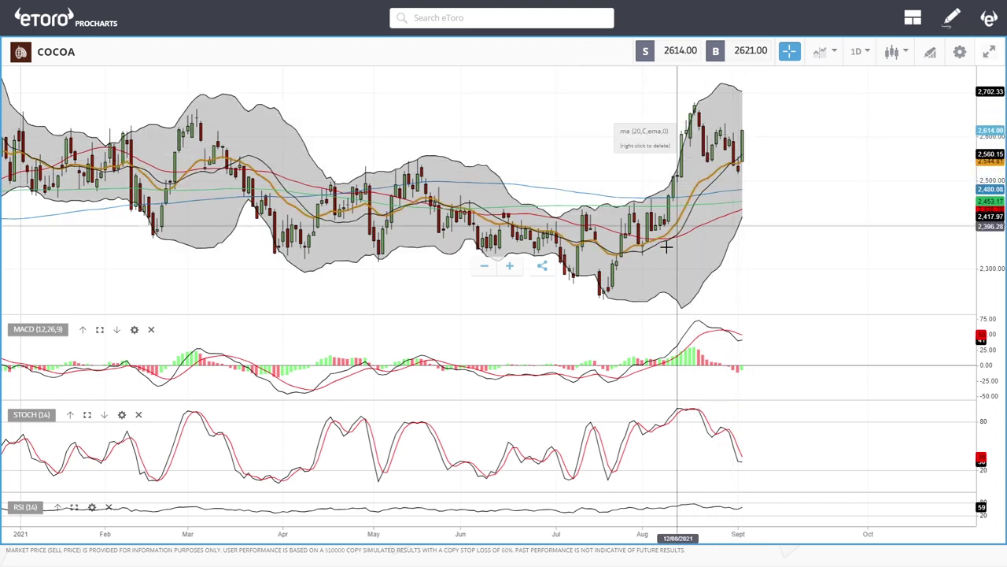
scroll(804, 202, down, 1)
scroll(805, 202, down, 3)
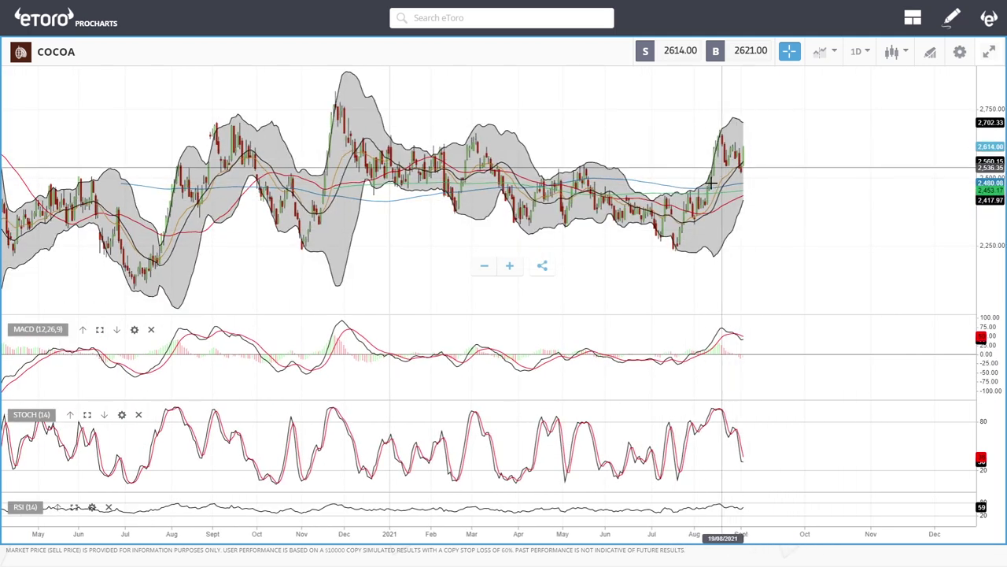
scroll(855, 249, up, 5)
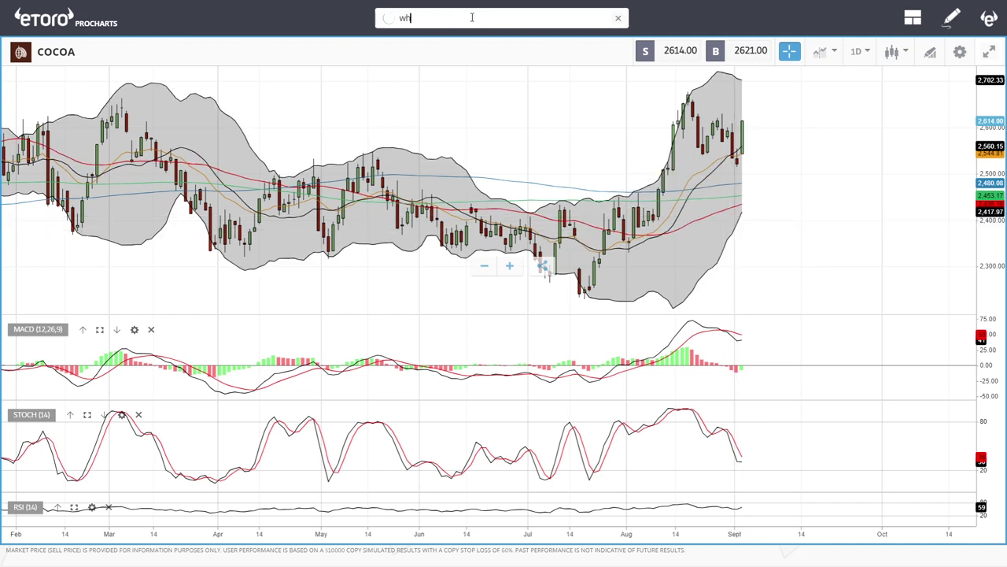
Search 'whea' and open the WHEAT daily chart.
text(ea)
click(492, 99)
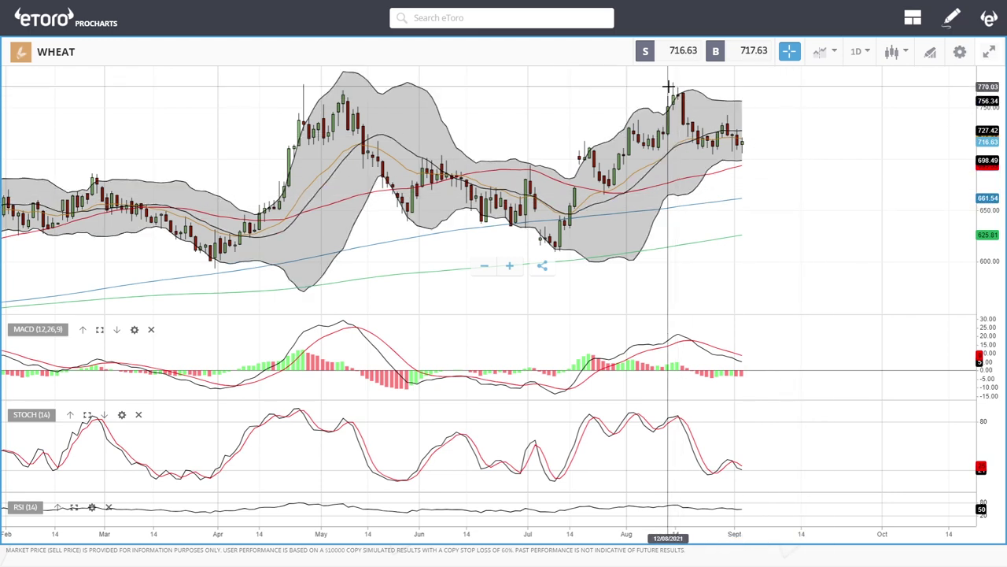
scroll(875, 251, up, 3)
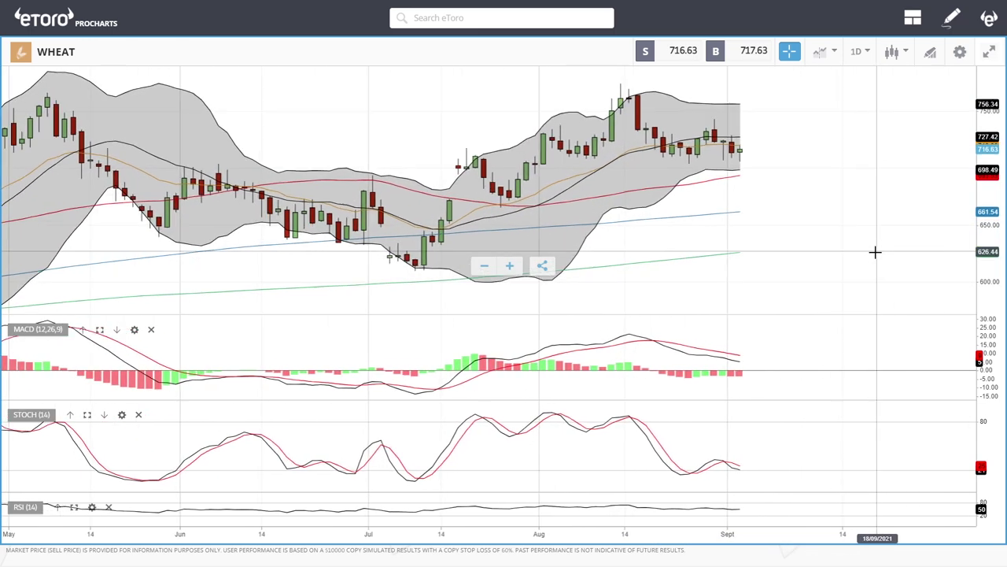
Draw a Fibonacci retracement anchored at the July low and the August peak.
click(931, 52)
click(522, 286)
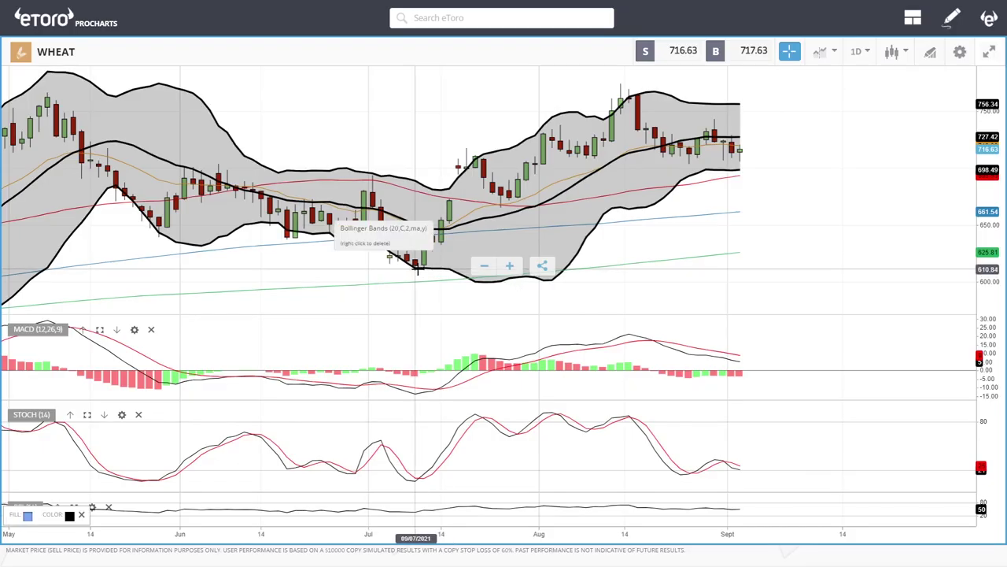
click(416, 268)
click(623, 83)
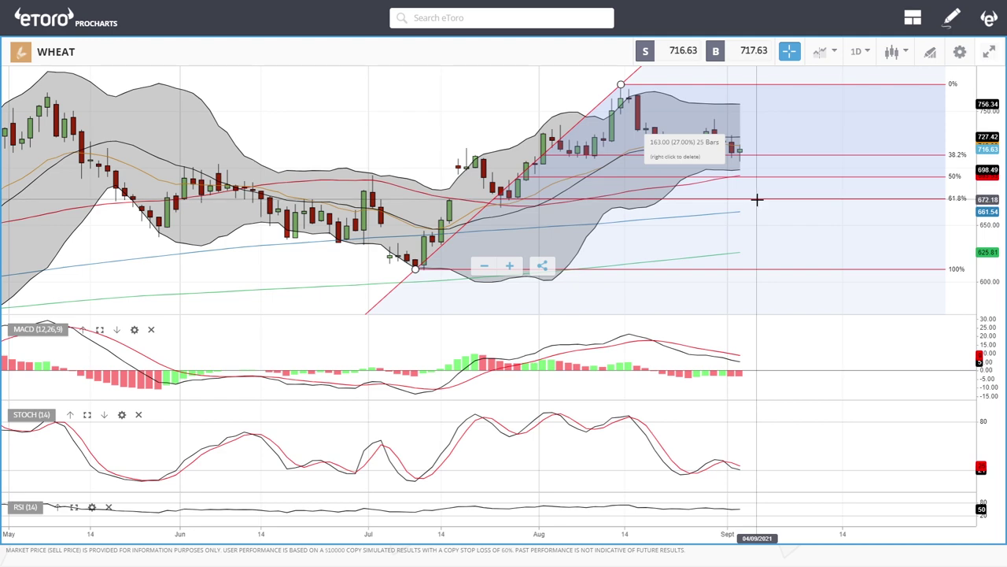
Reshape the retracement's top point, then delete it from the Wheat chart.
scroll(800, 183, down, 4)
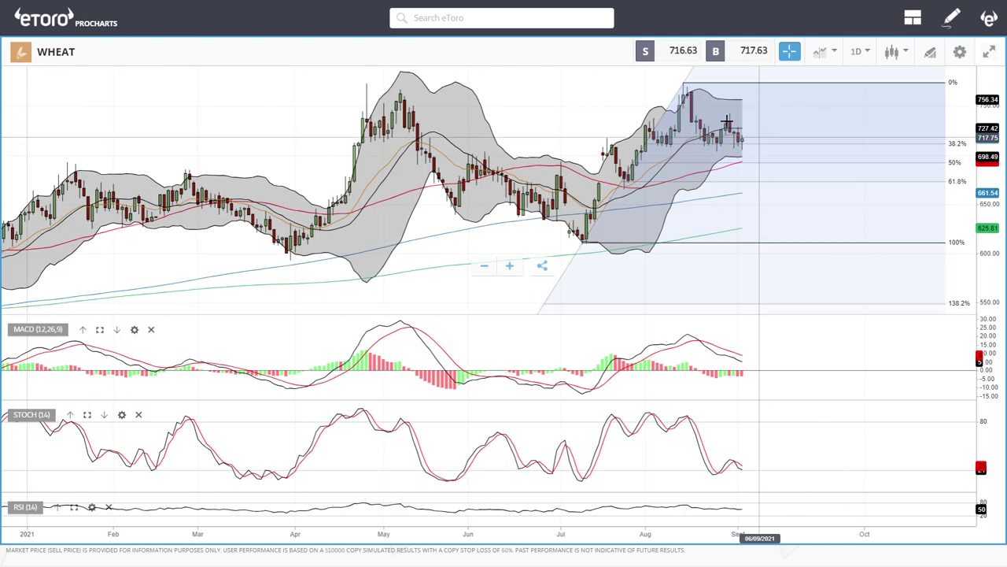
drag(685, 83, 776, 117)
key(Delete)
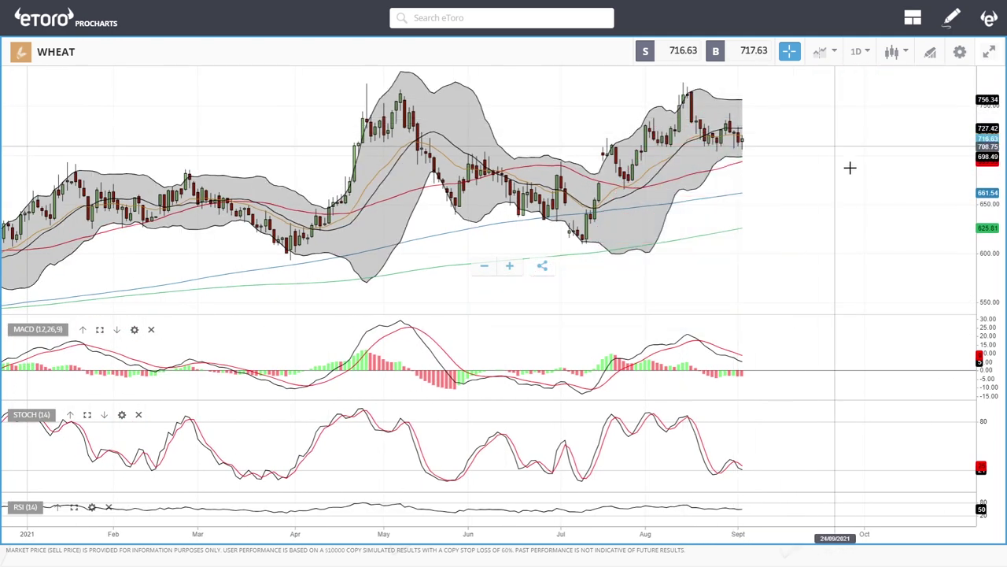
scroll(850, 168, up, 4)
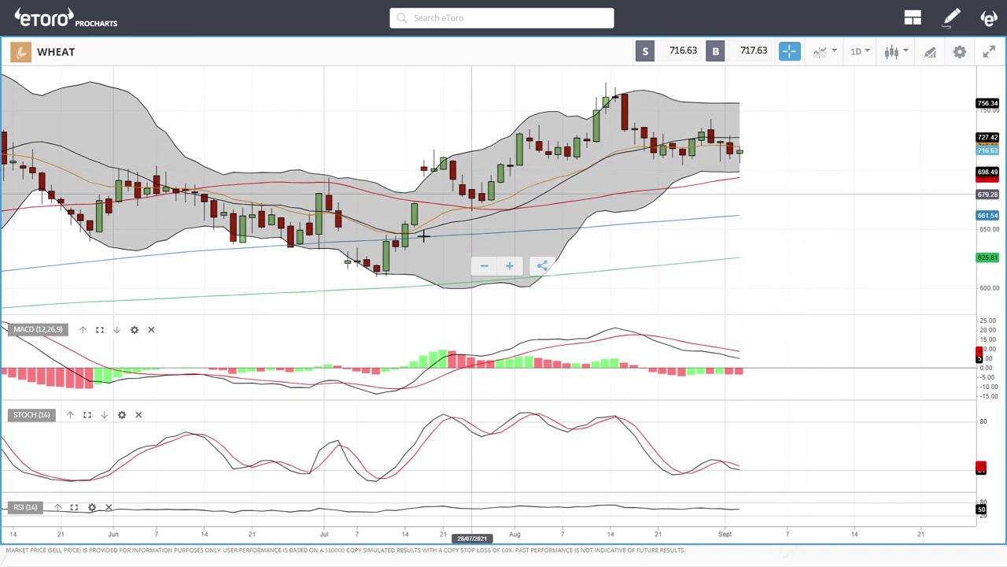